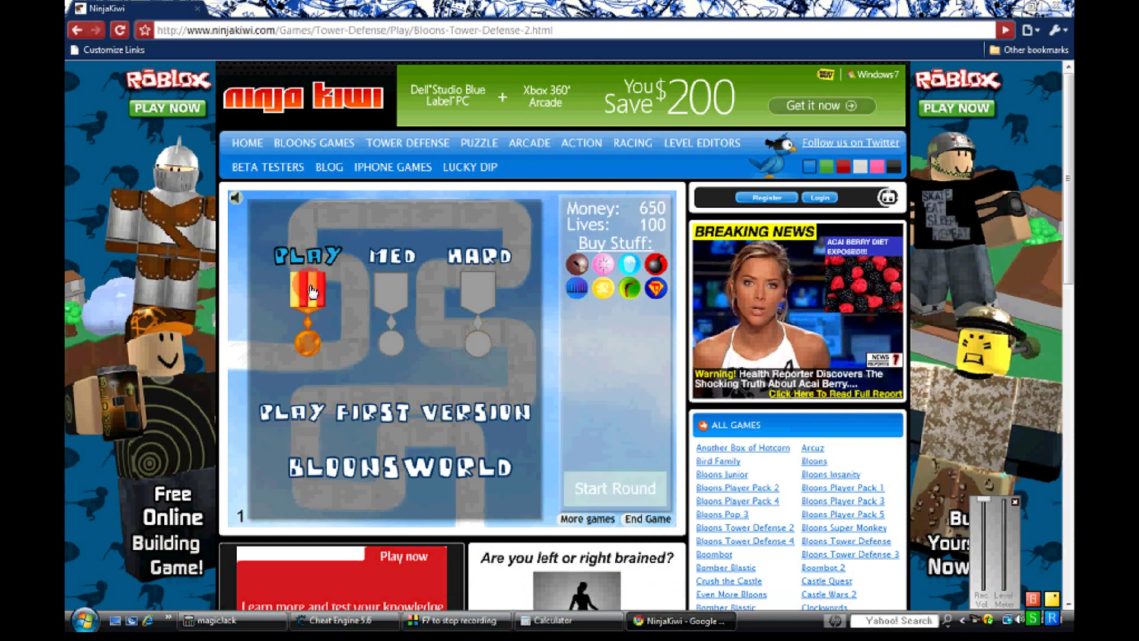
# - Start a new scan attached to chrome.exe and delete all saved addresses, confirming Yes
pyautogui.click(339, 620)
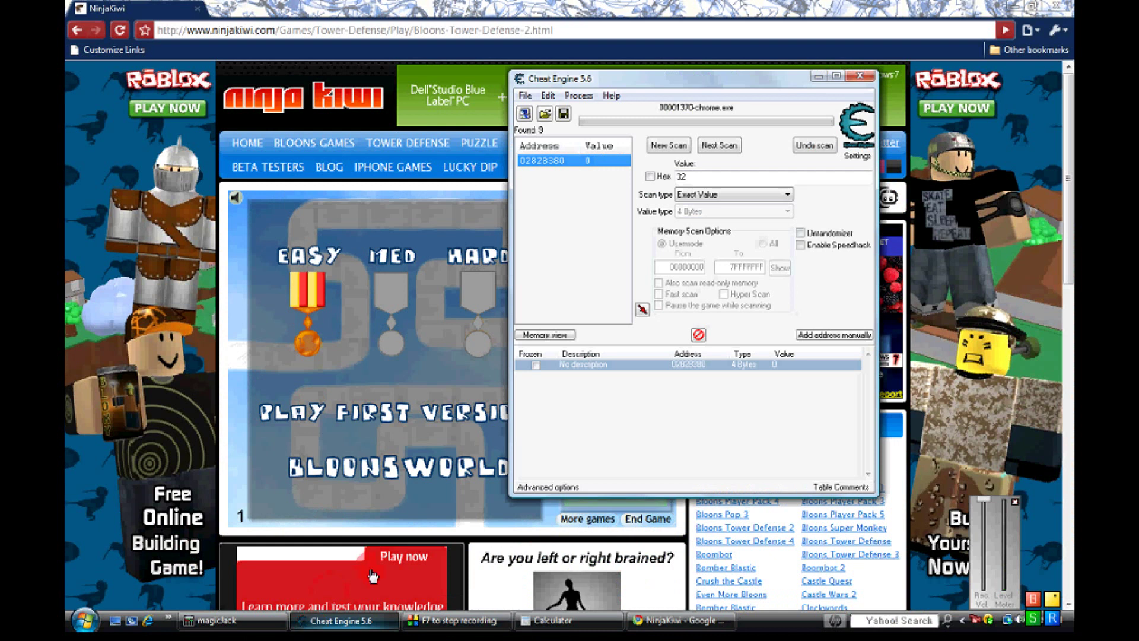
pyautogui.click(667, 145)
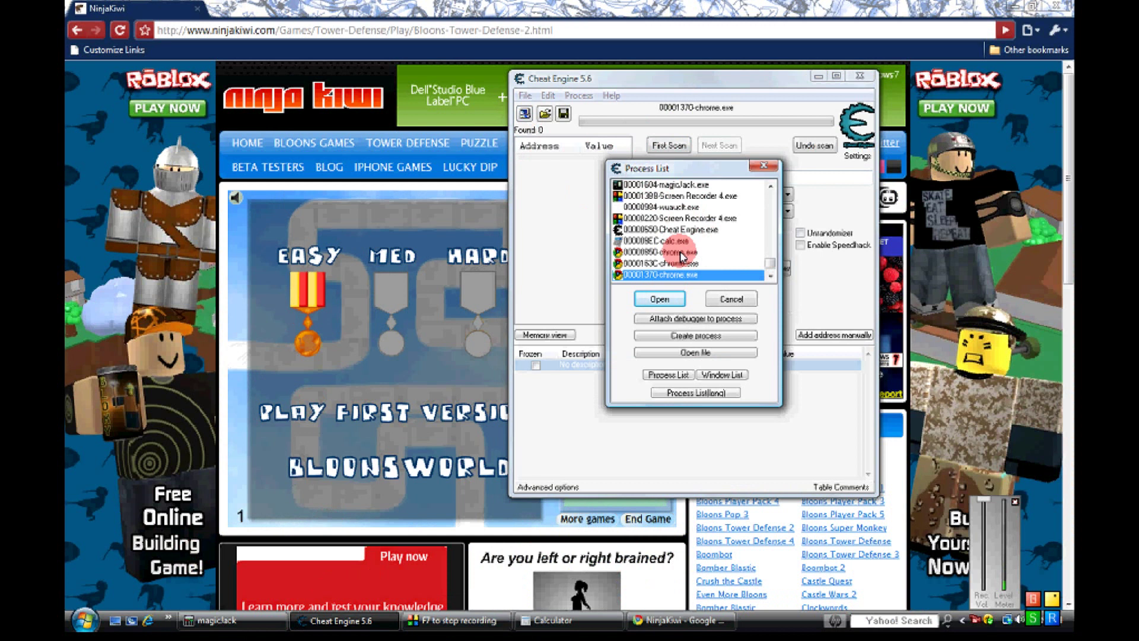
pyautogui.click(658, 301)
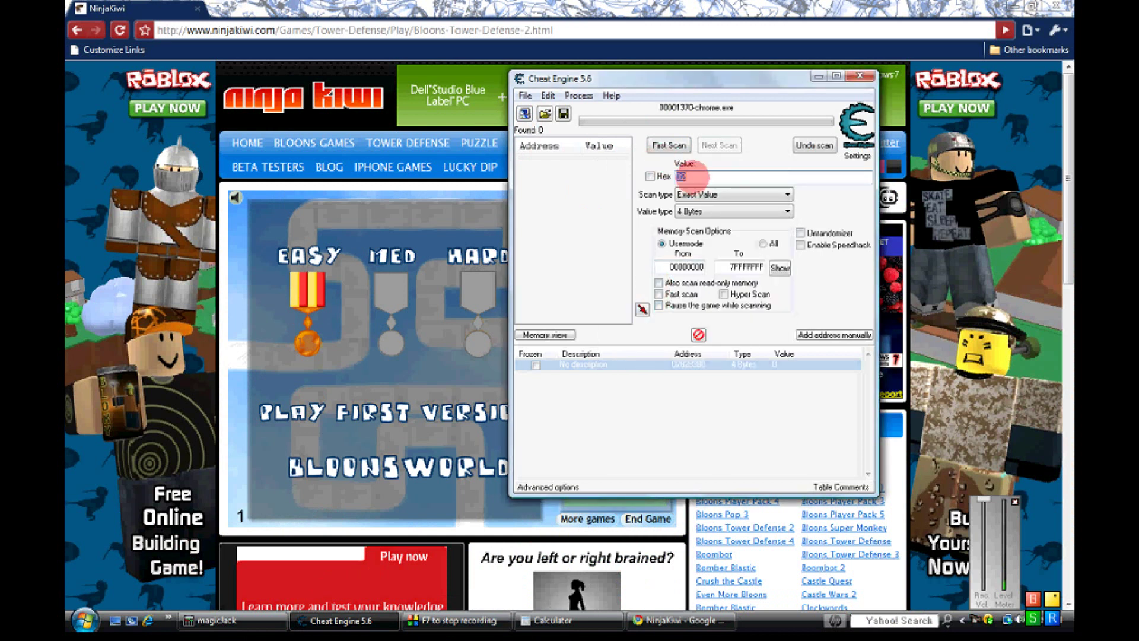
pyautogui.click(699, 334)
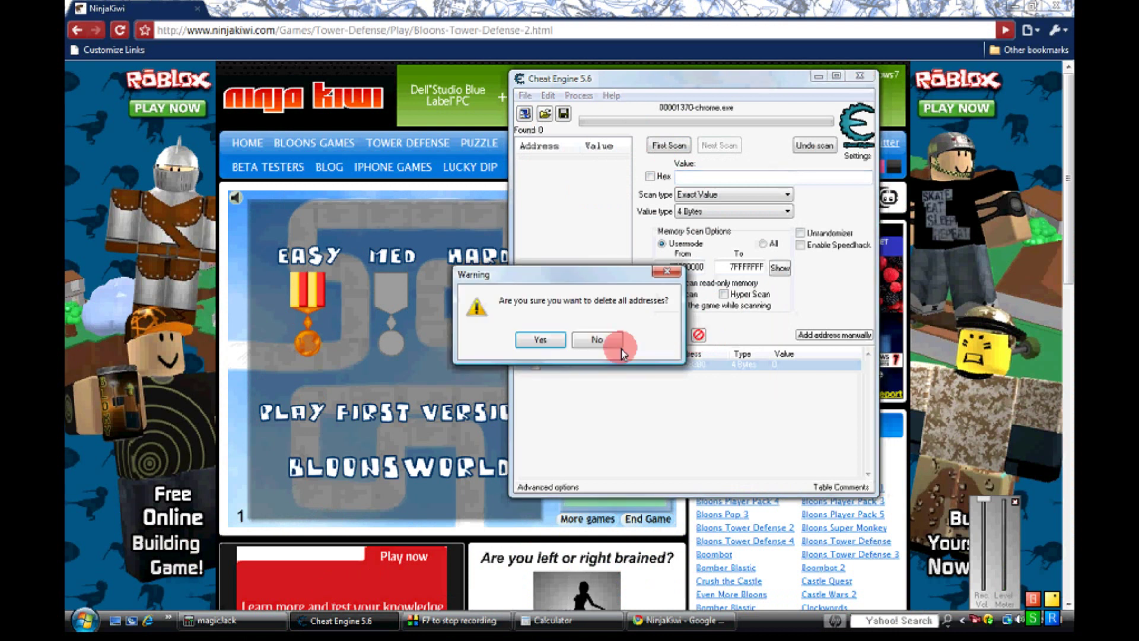
pyautogui.click(545, 339)
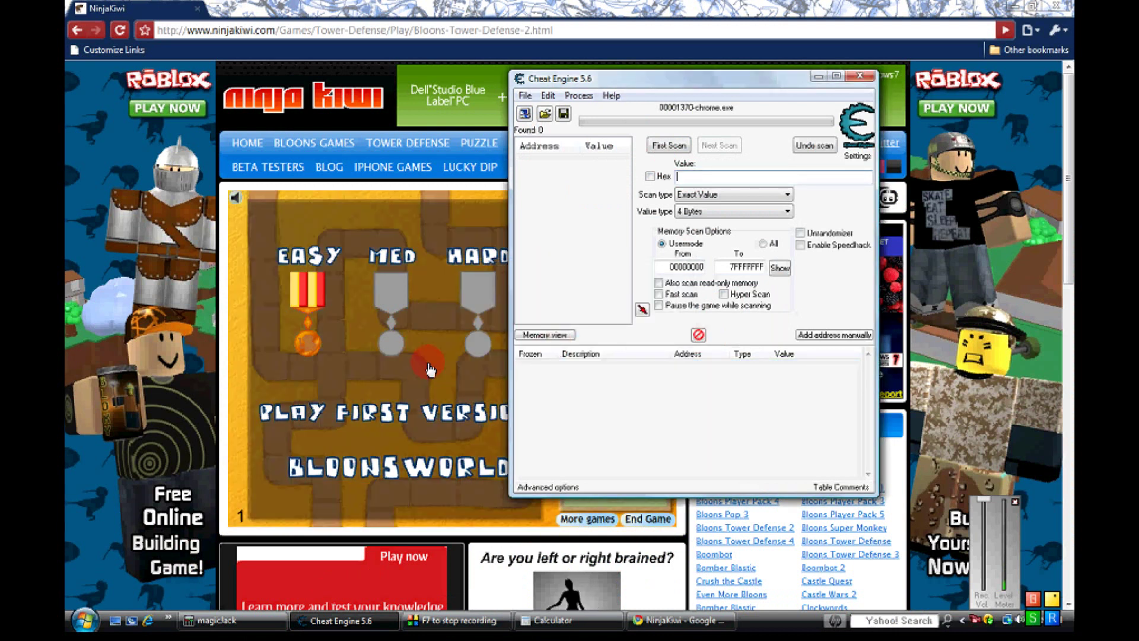
# - Begin an easy game, compute 8 × 650 = 5200 in Calculator and copy the result
pyautogui.click(310, 299)
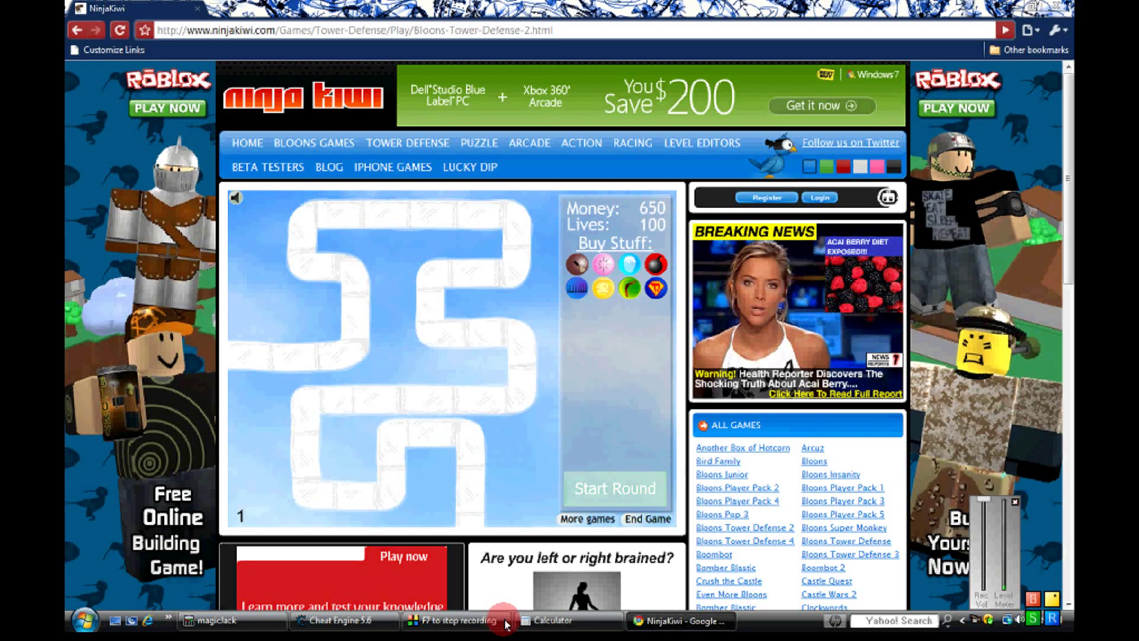
pyautogui.click(565, 625)
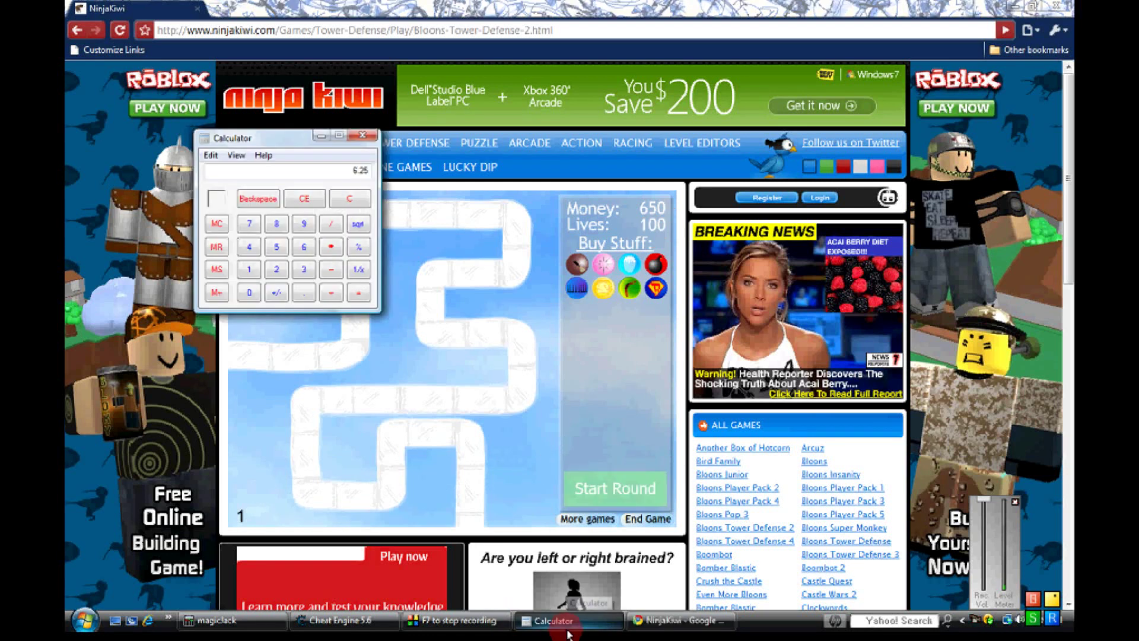
pyautogui.write('8*650')
pyautogui.press('Return')
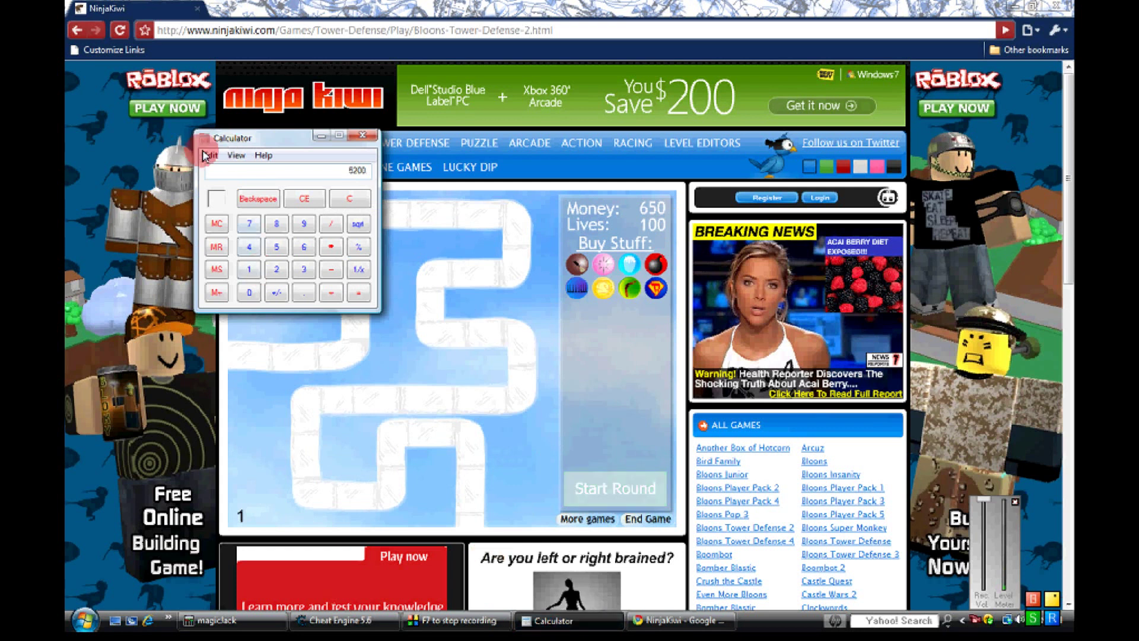
pyautogui.click(211, 154)
pyautogui.click(227, 171)
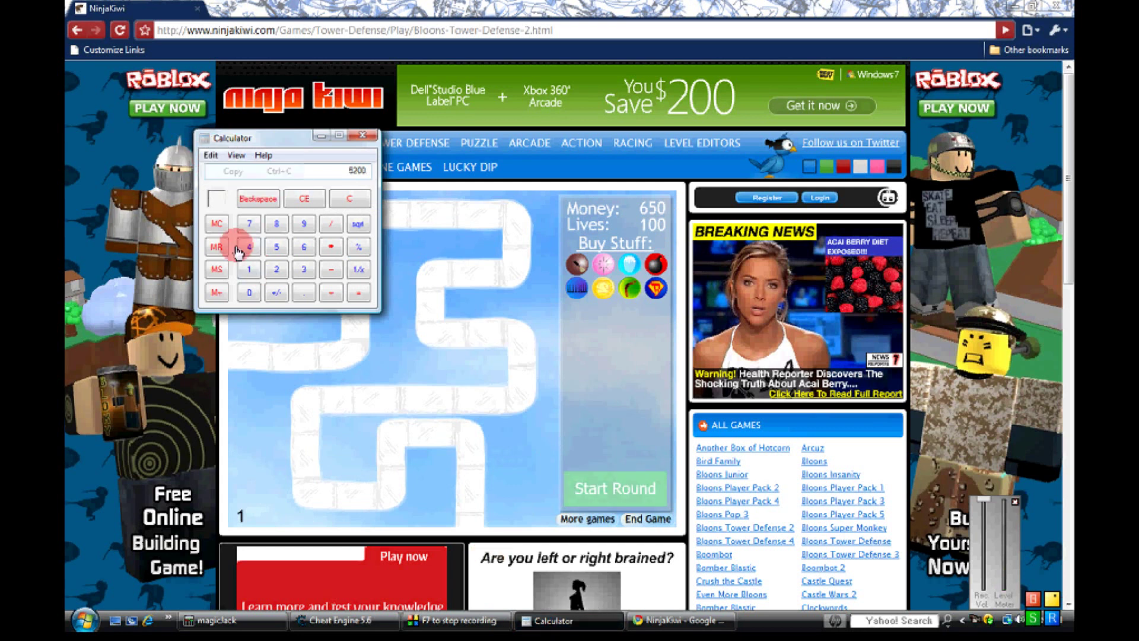
# - Paste 5200 into Cheat Engine's Value field as the search value
pyautogui.click(637, 623)
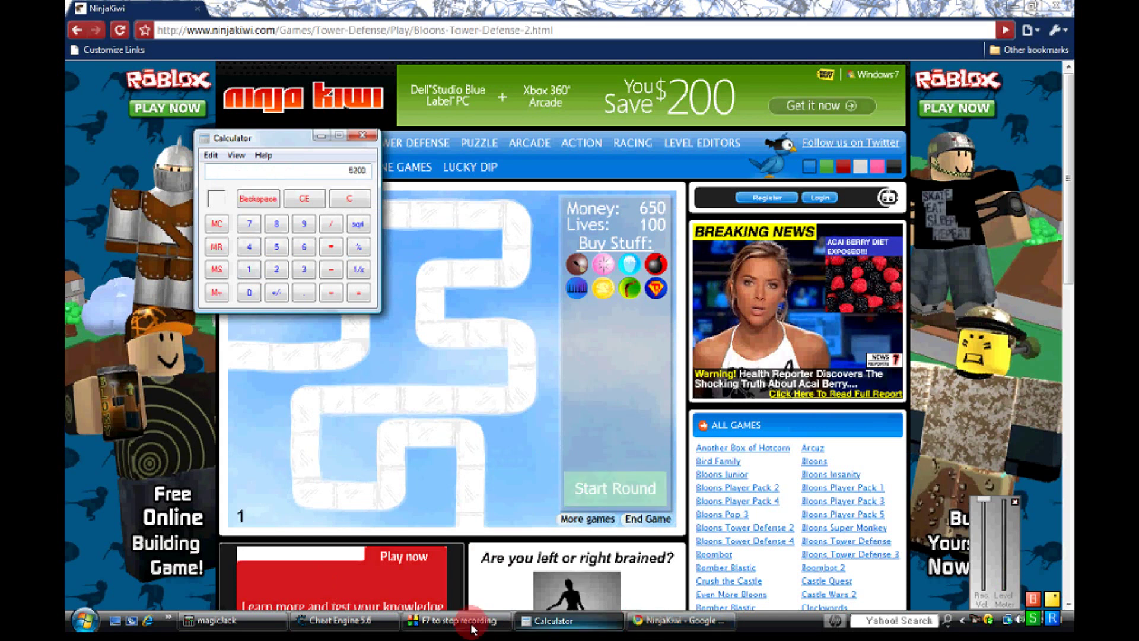
pyautogui.click(342, 620)
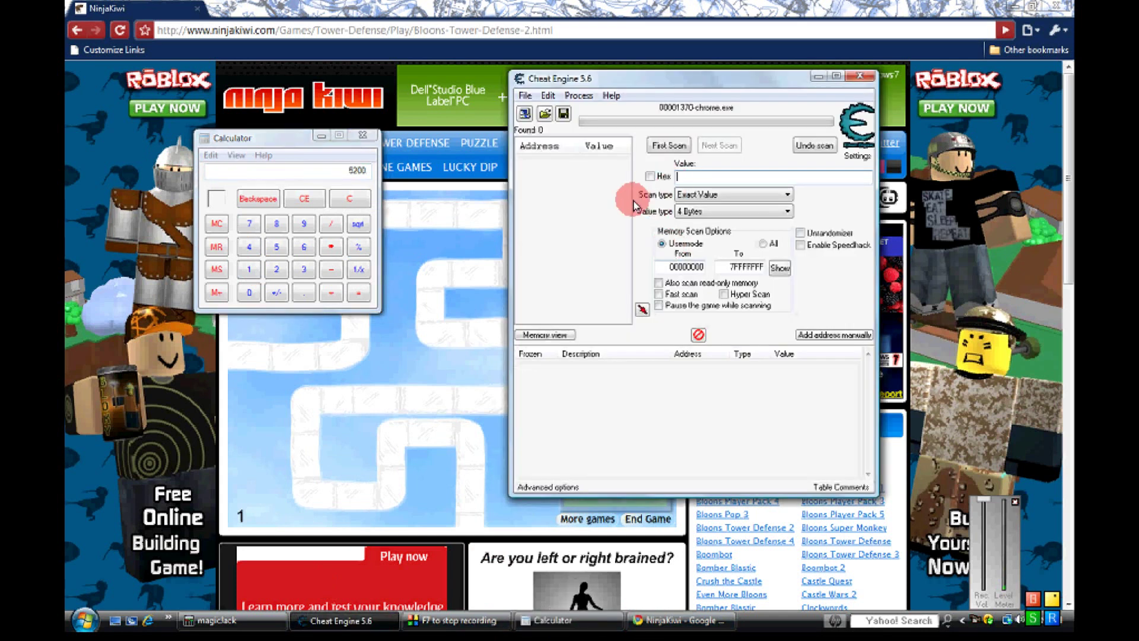
pyautogui.hotkey('ctrl', 'v')
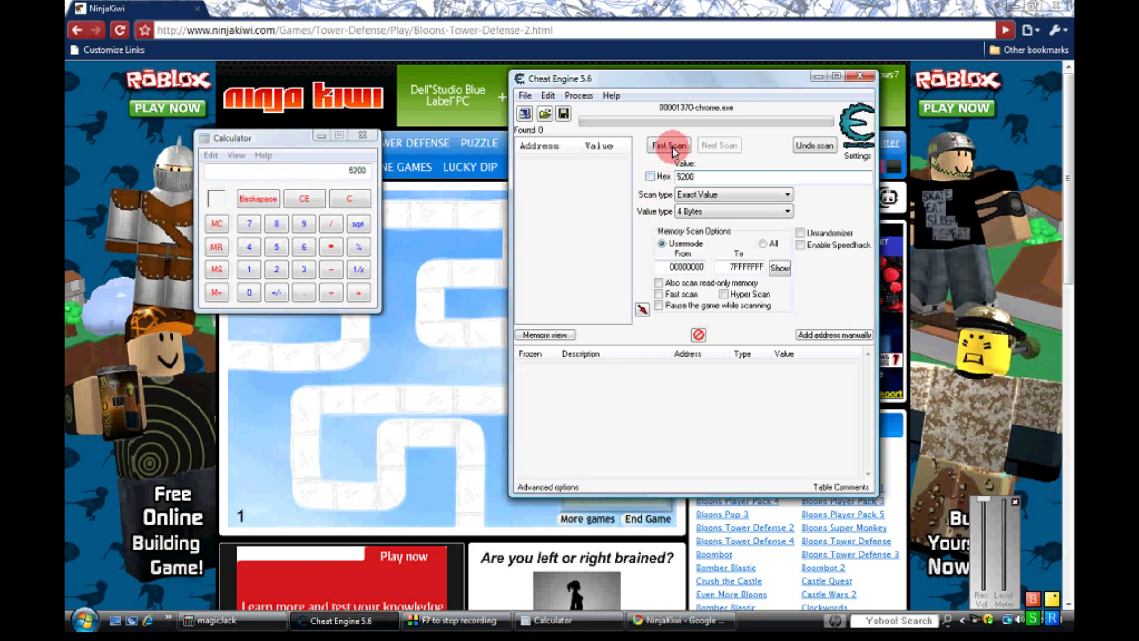
# - Run the First Scan for 5200, then buy and place a Dart Monkey in the game
pyautogui.click(675, 147)
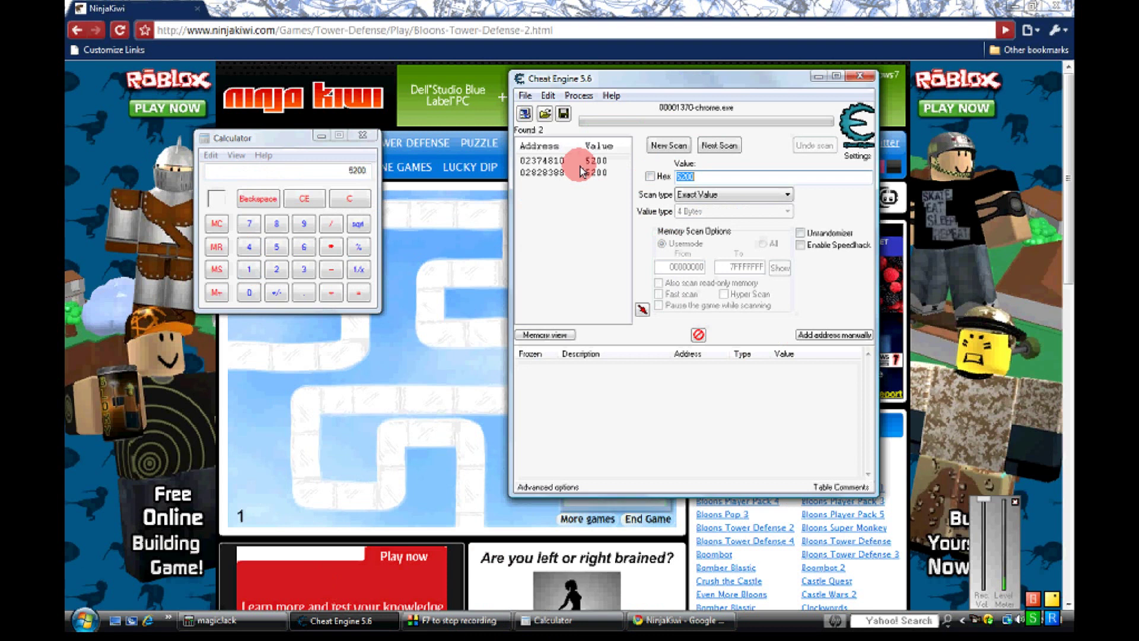
pyautogui.click(408, 316)
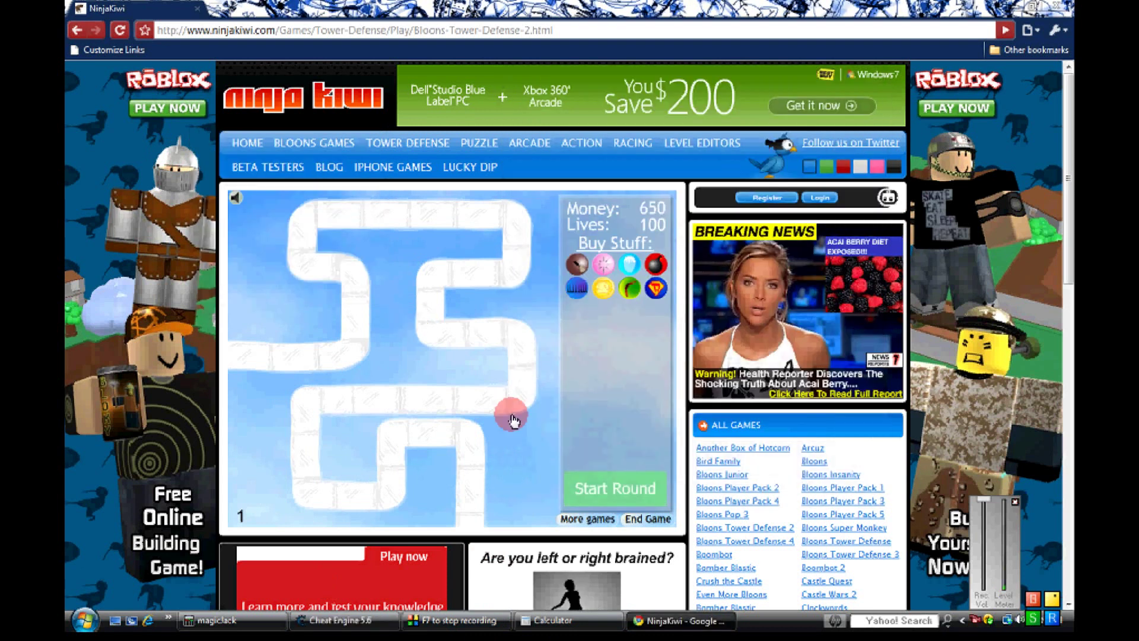
pyautogui.click(576, 264)
pyautogui.click(545, 309)
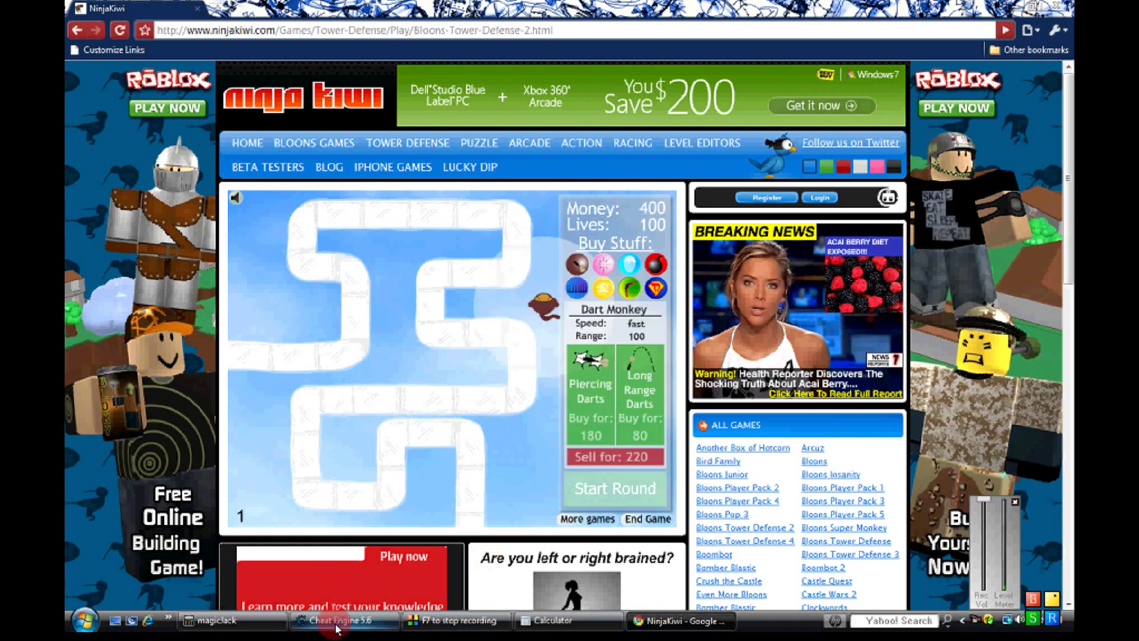
# - Add the address whose value fell to 3200 to the address table
pyautogui.click(376, 620)
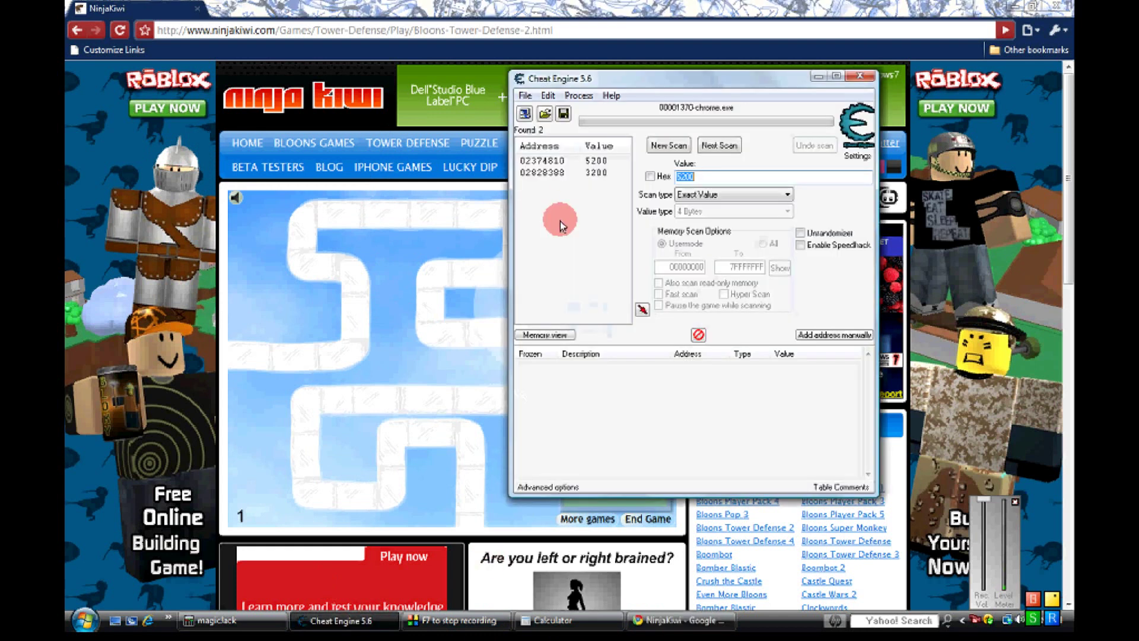
pyautogui.click(577, 173)
pyautogui.click(642, 309)
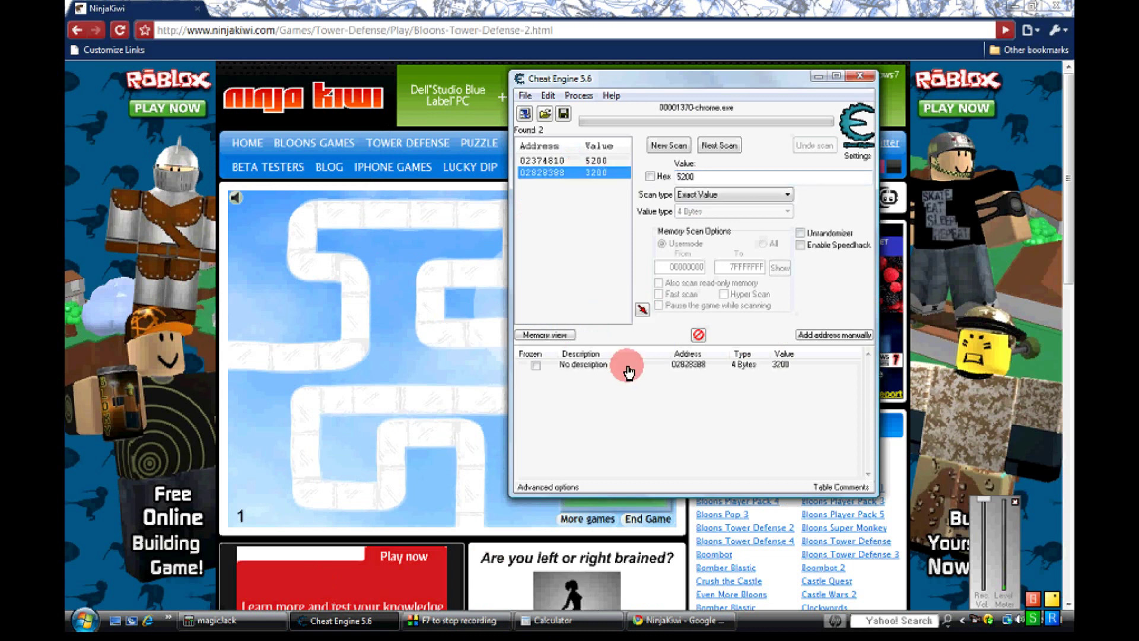
# - Change the saved money address's value to 99999999 via Change record > Value and return to the game
pyautogui.rightClick(627, 365)
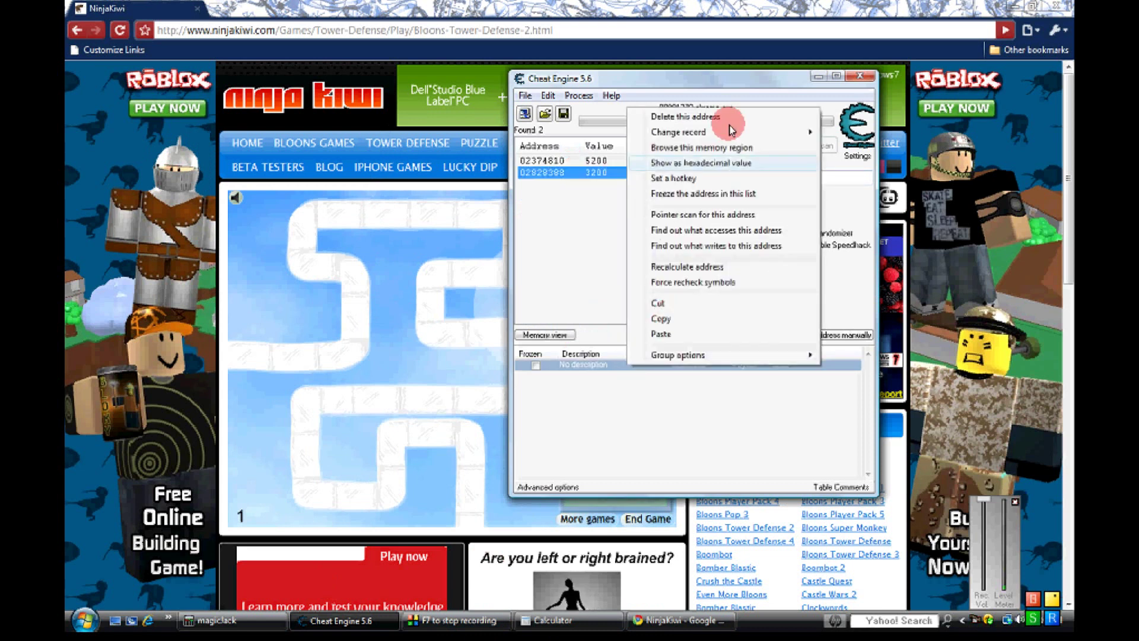
pyautogui.click(854, 174)
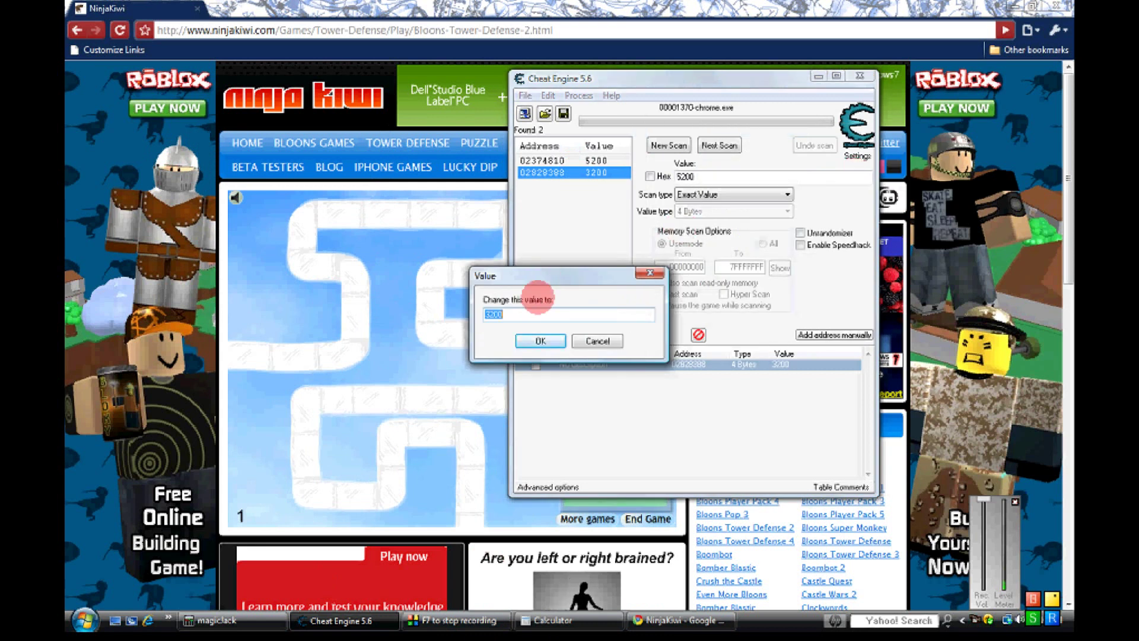
pyautogui.write('80')
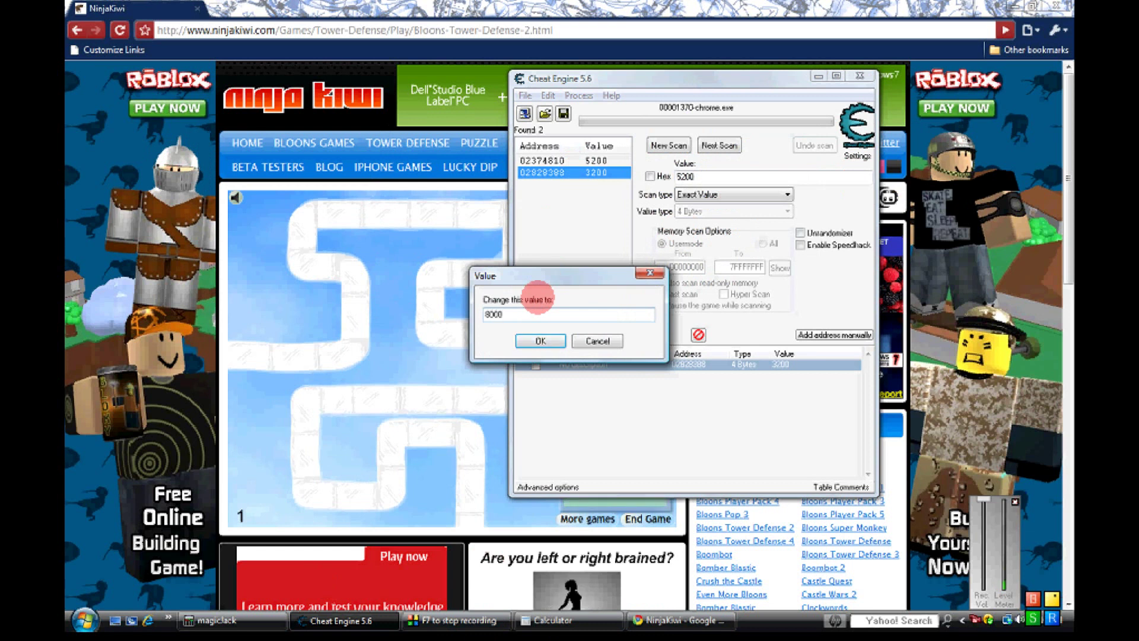
pyautogui.write('0')
pyautogui.press('BackSpace')
pyautogui.write('1')
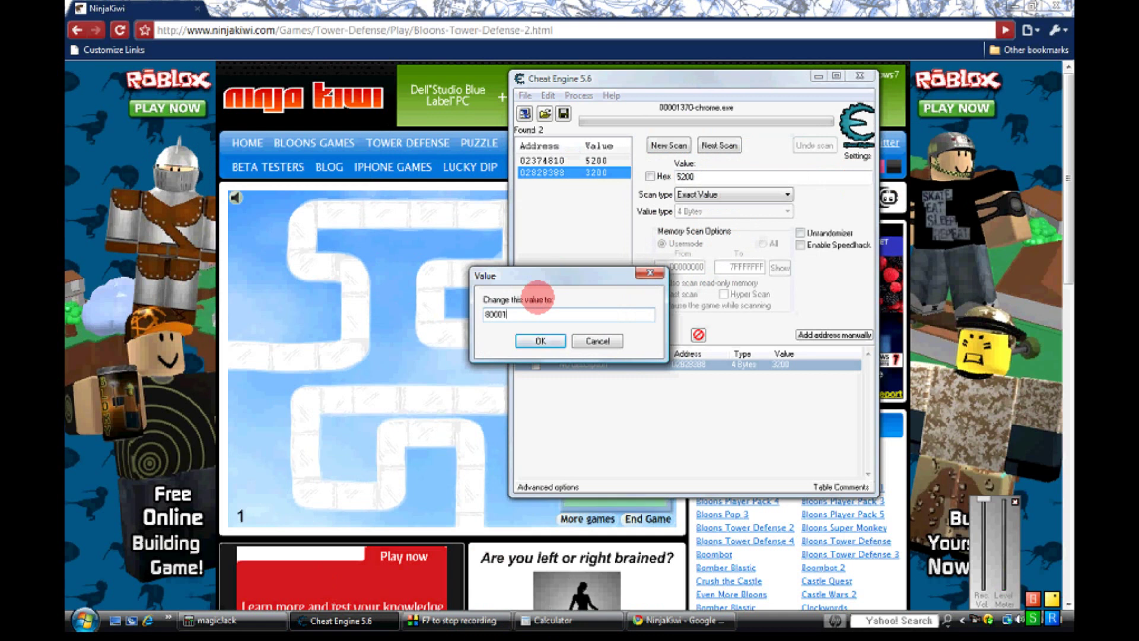
pyautogui.press('BackSpace')
pyautogui.press('BackSpace')
pyautogui.press('BackSpace')
pyautogui.press('BackSpace')
pyautogui.write('99999999')
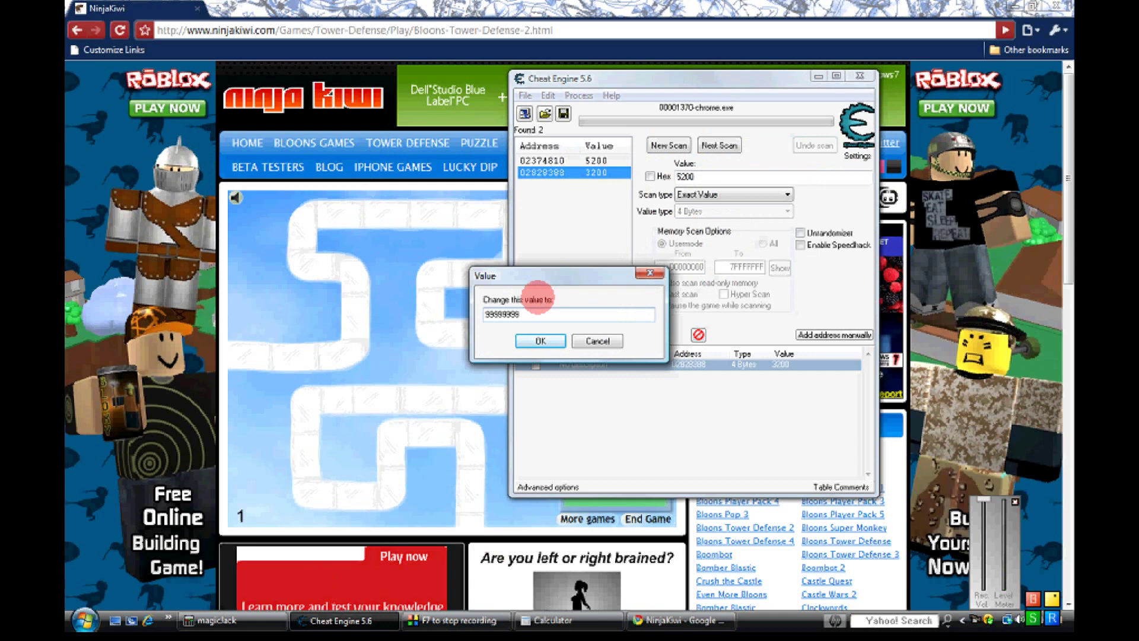
pyautogui.click(545, 341)
pyautogui.click(496, 352)
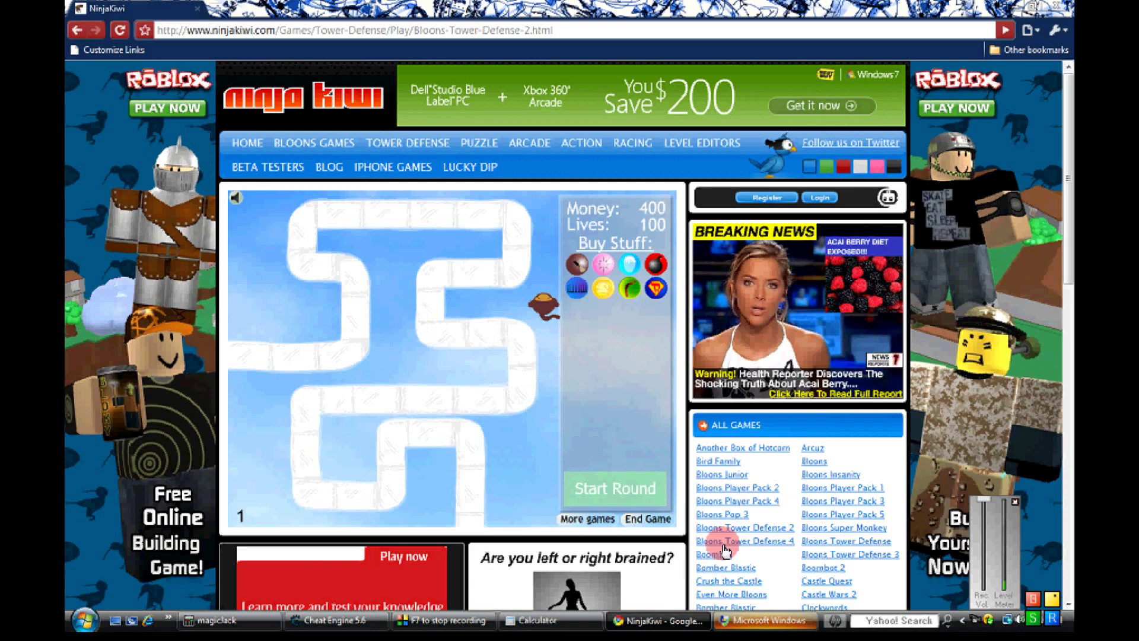
# - Cancel the Windows crash report for Chrome and reload the Bloons Tower Defense 2 page
pyautogui.click(725, 620)
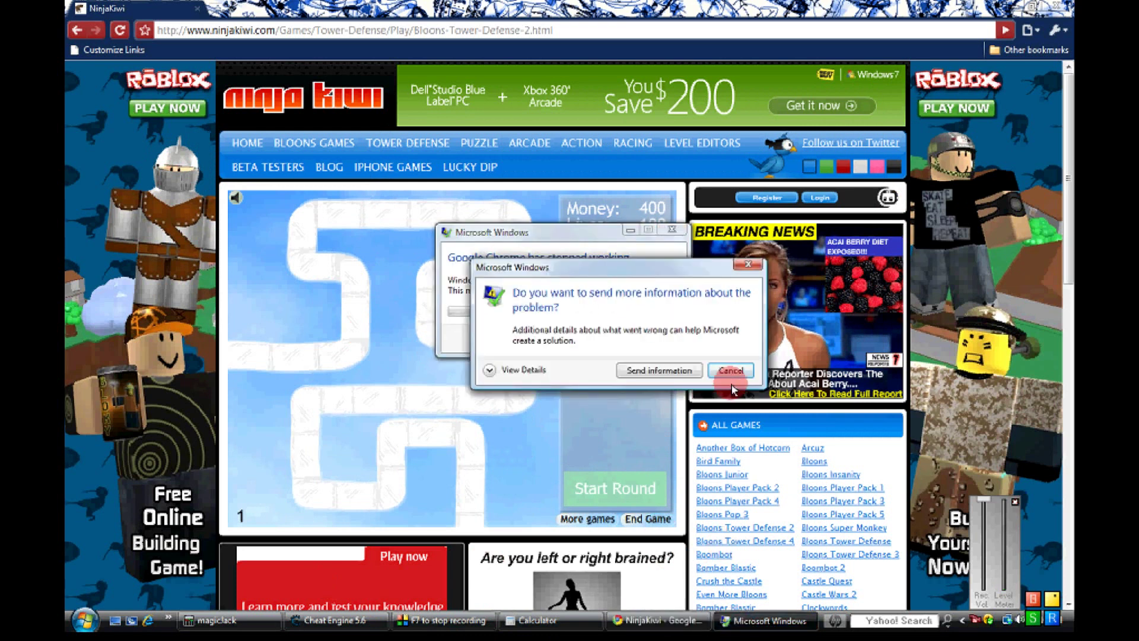
pyautogui.click(731, 370)
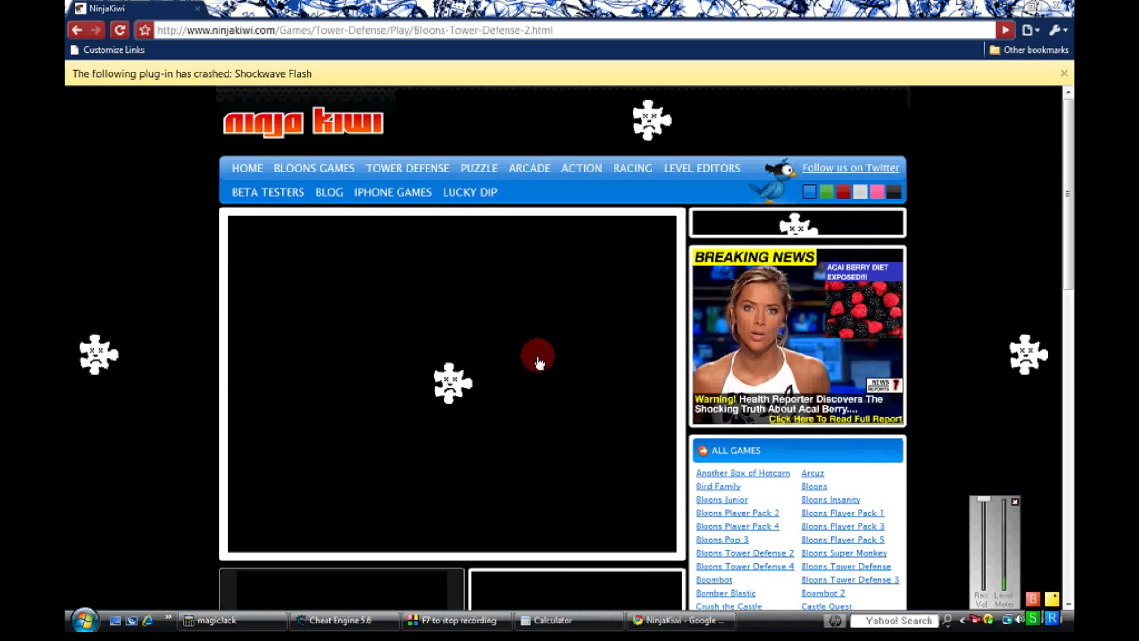
pyautogui.click(120, 31)
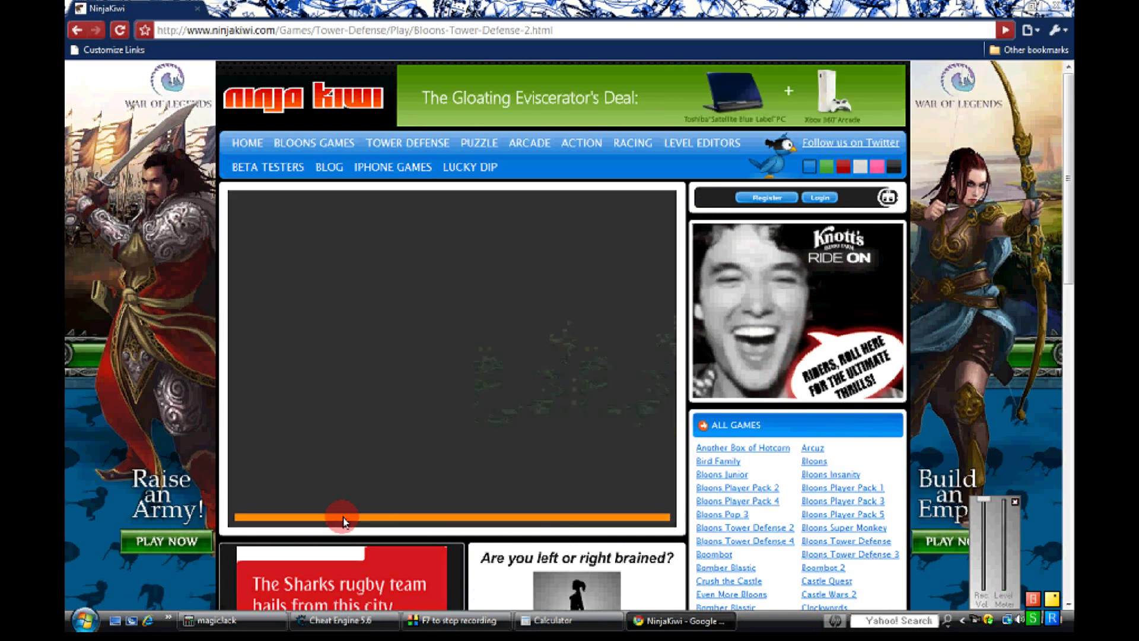
# - Return to the game menu and start a new game on the Easy track with 650 money and 100 lives
pyautogui.hotkey('alt', 'Tab')
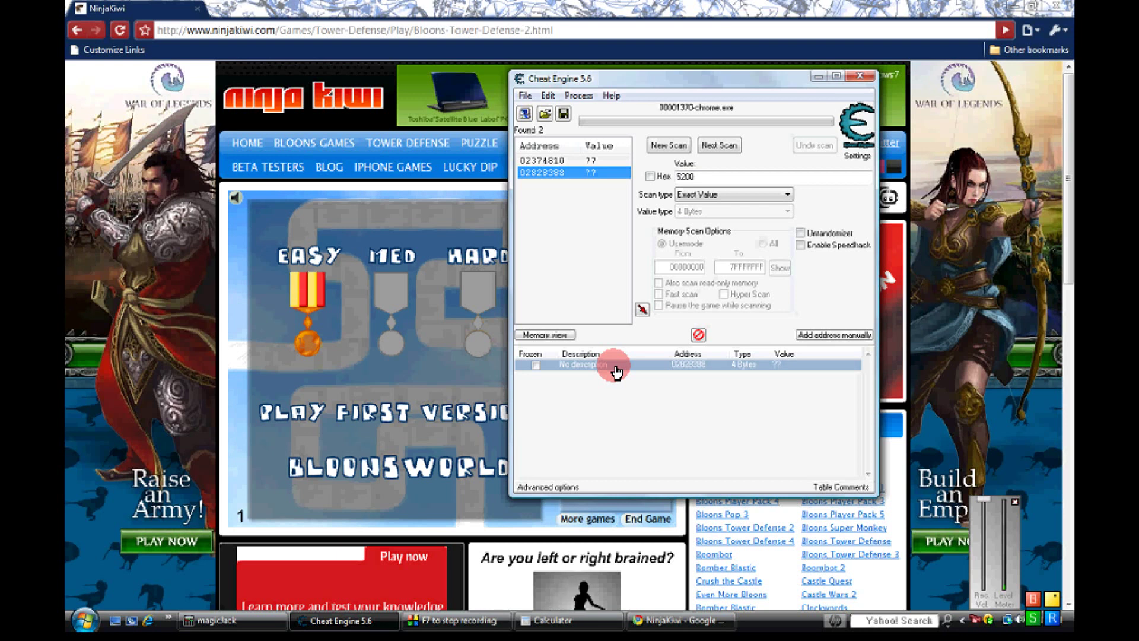
pyautogui.click(425, 349)
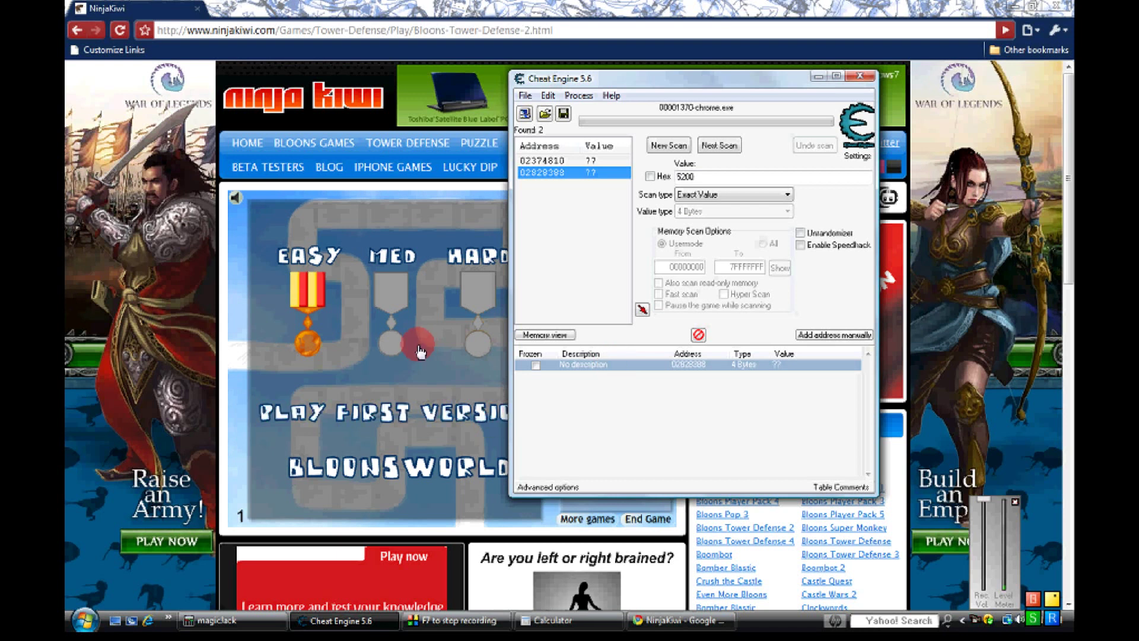
pyautogui.click(310, 382)
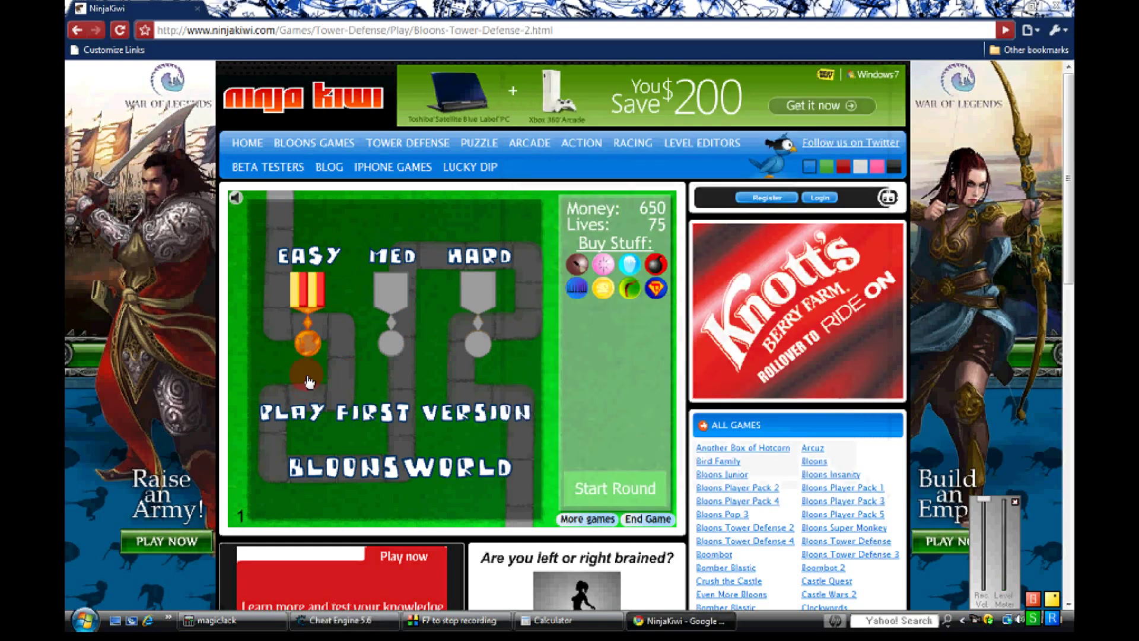
pyautogui.click(311, 366)
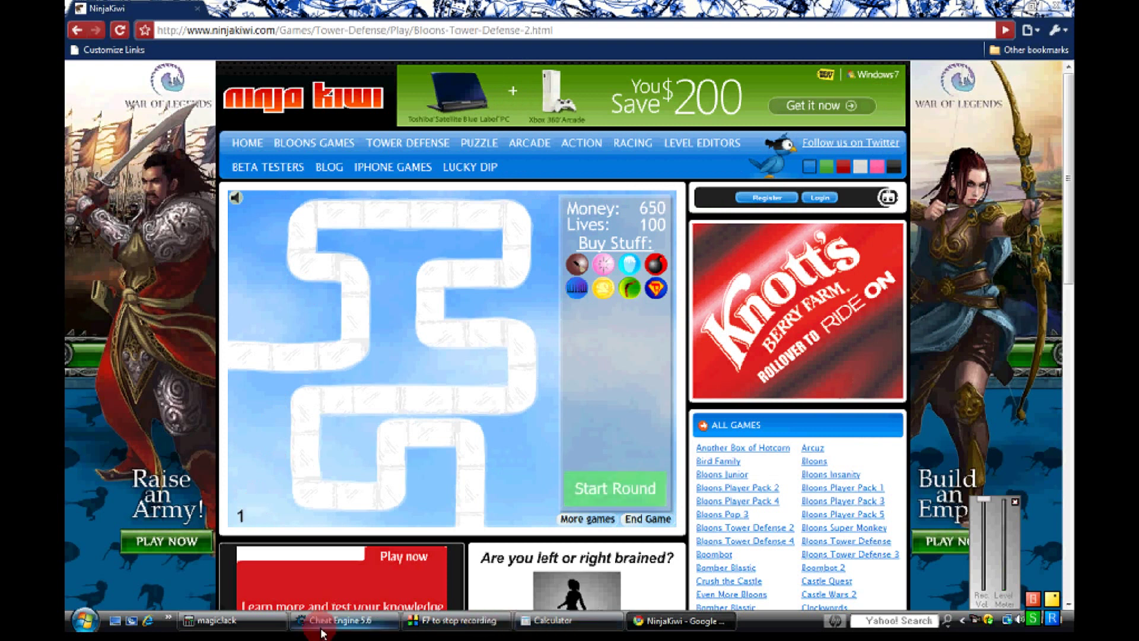
# - Enter 8 as the value, dismiss the memory error and reattach to chrome.exe, discarding the old address list
pyautogui.click(334, 621)
pyautogui.doubleClick(731, 175)
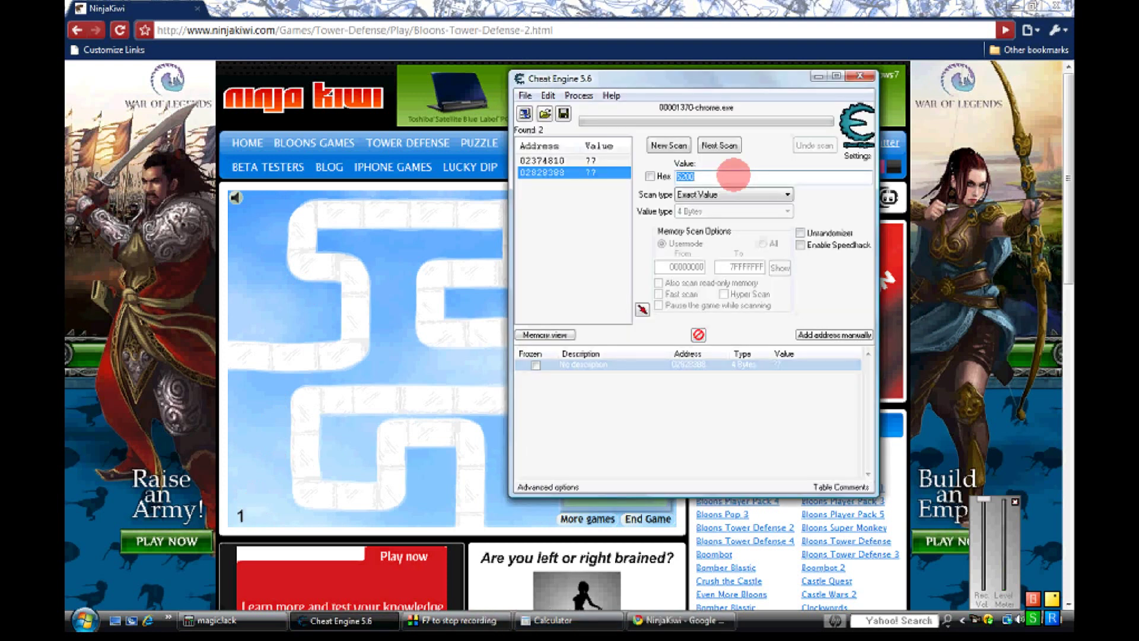
pyautogui.write('8')
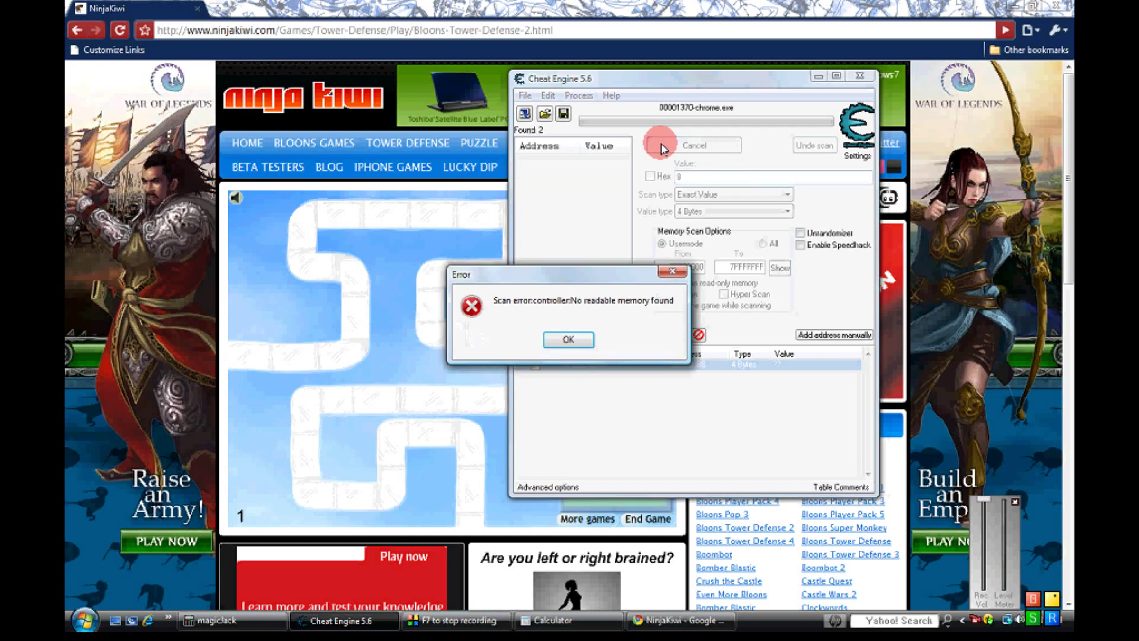
pyautogui.click(572, 338)
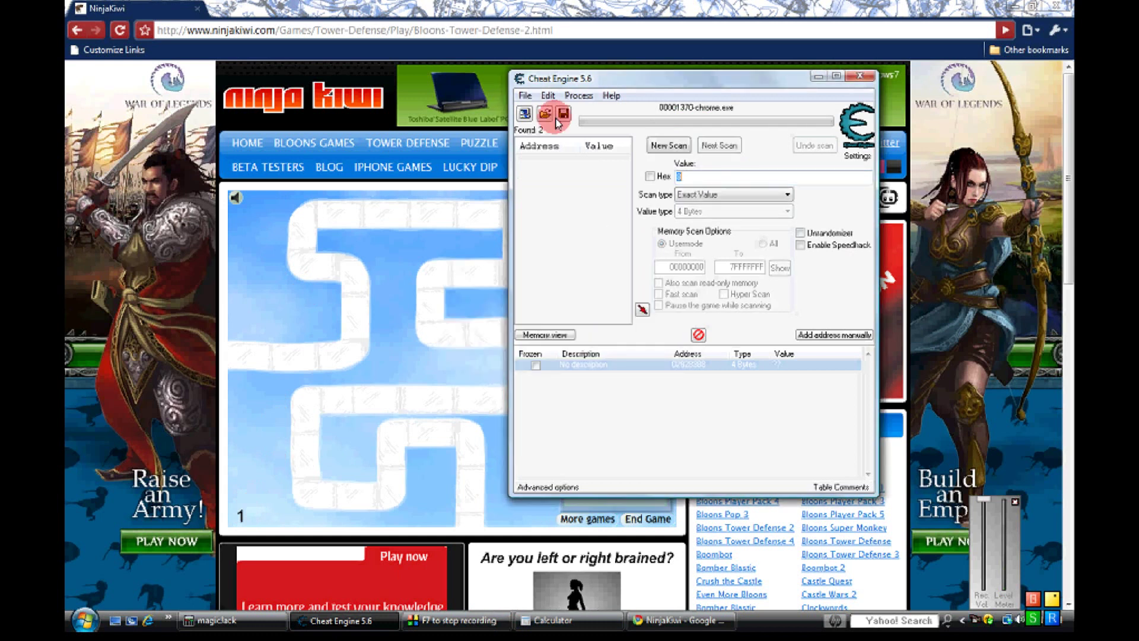
pyautogui.click(524, 115)
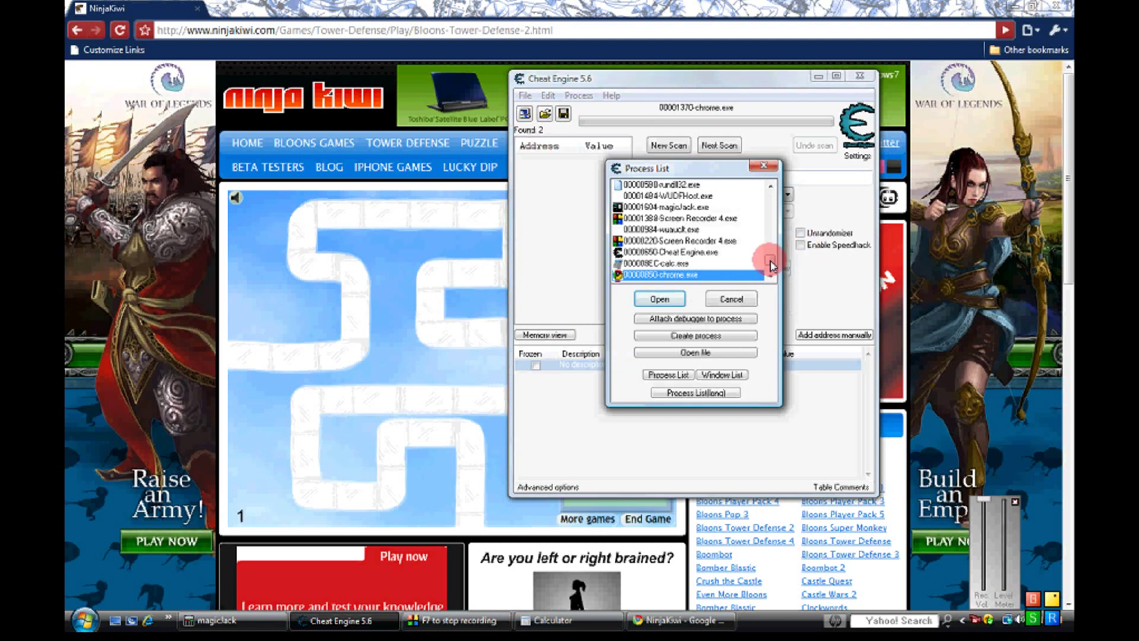
pyautogui.click(669, 299)
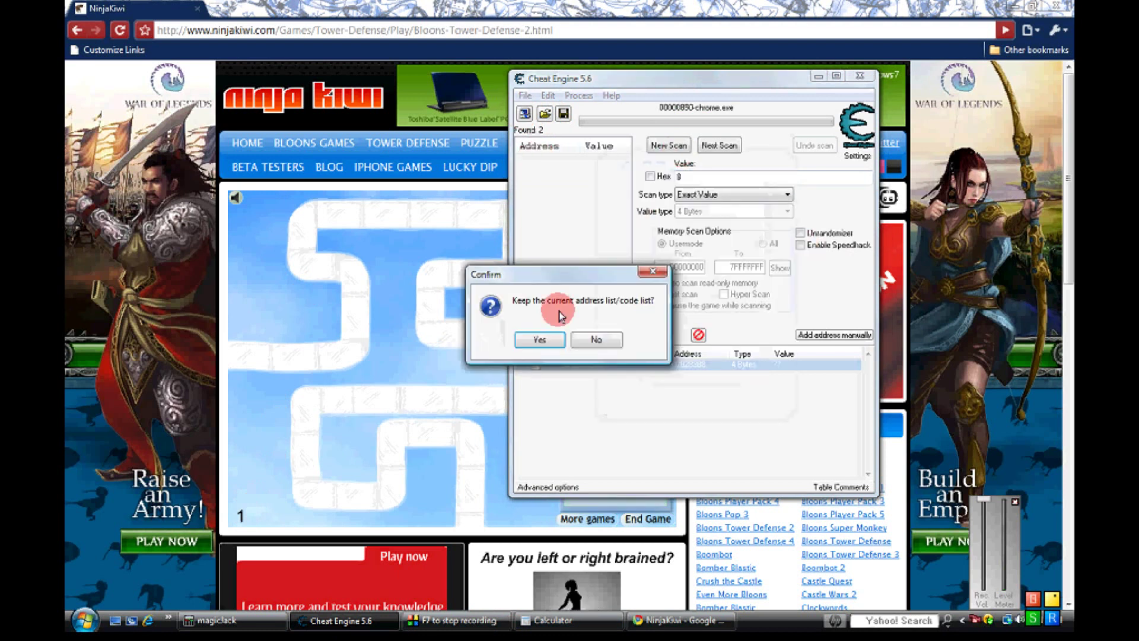
pyautogui.click(596, 337)
# - Run a New Scan and First Scan for 8, finding 3,586 addresses
pyautogui.click(674, 150)
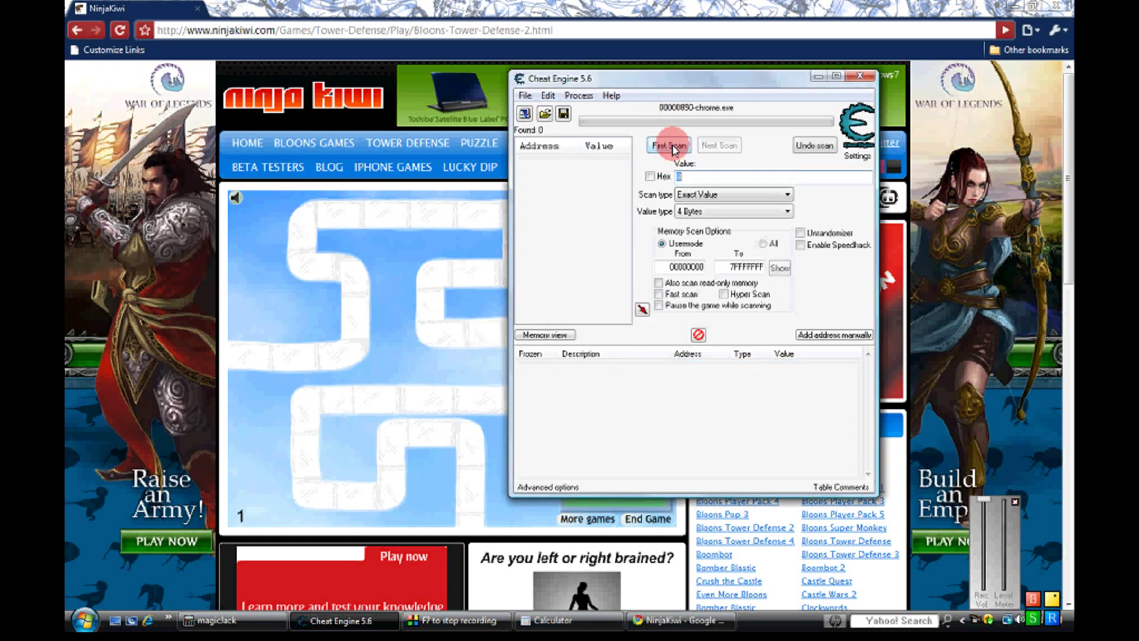
pyautogui.click(673, 150)
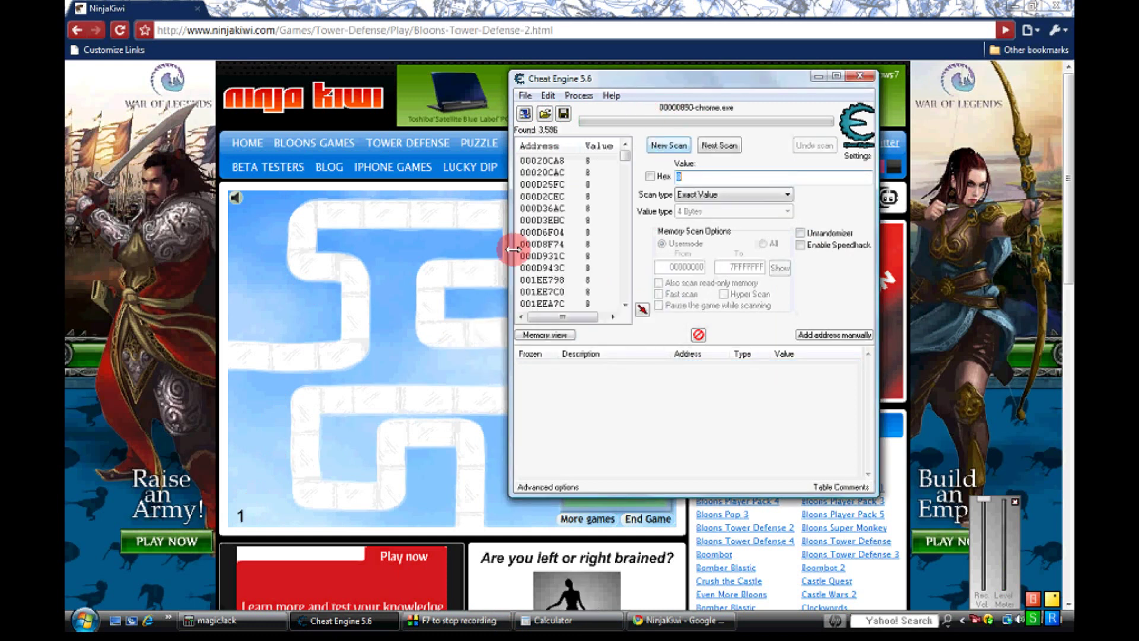
# - Buy and place road spikes on the track and start the round
pyautogui.click(413, 343)
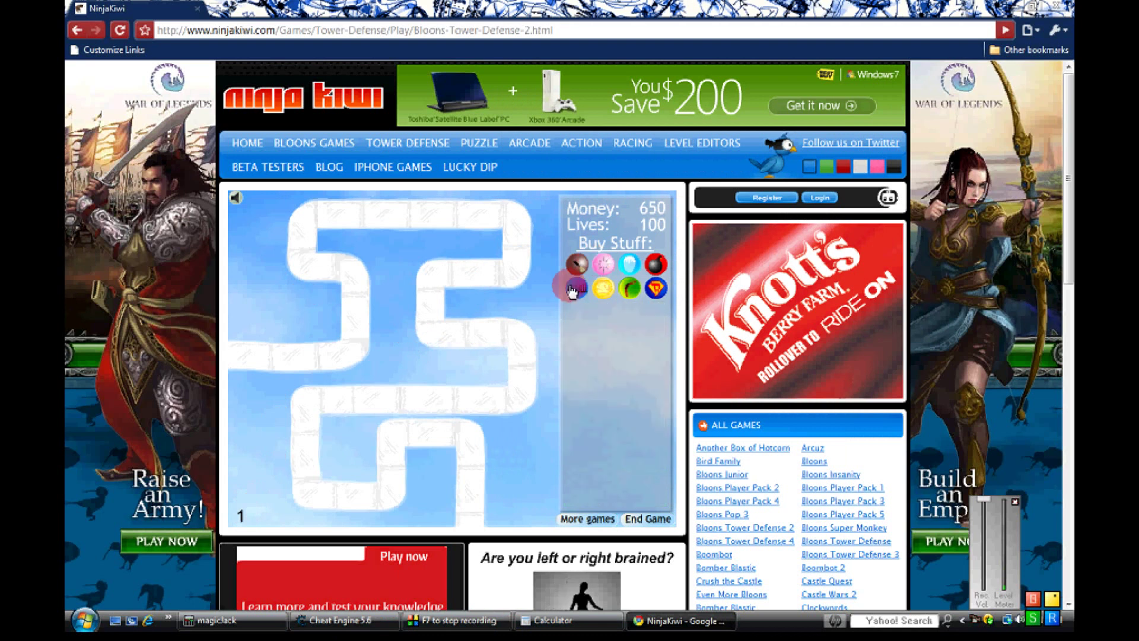
pyautogui.click(276, 360)
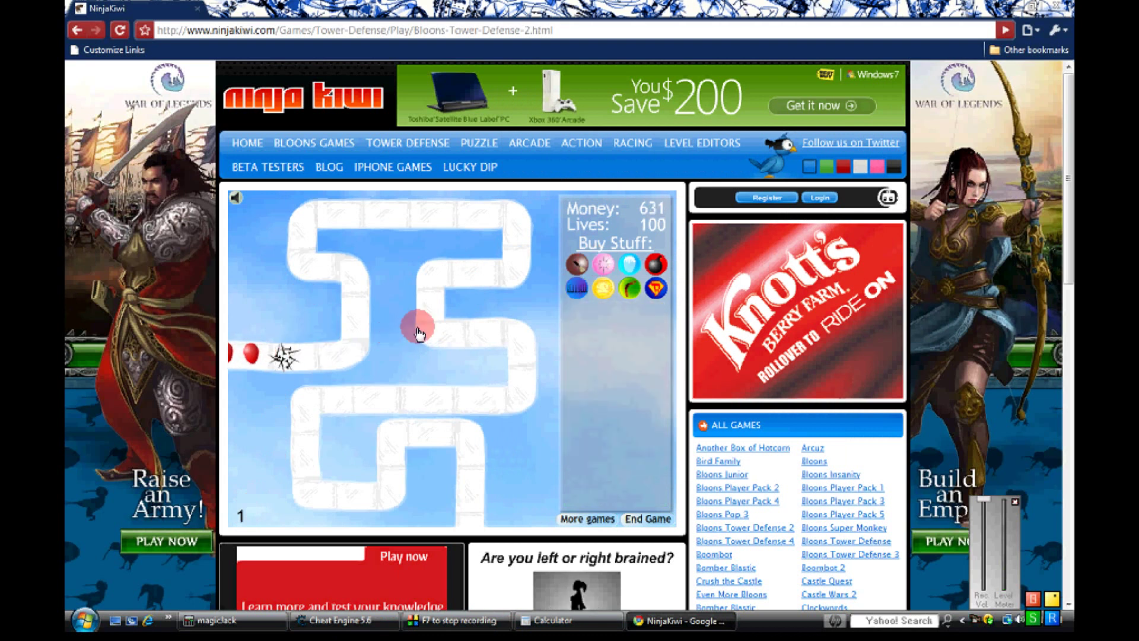
pyautogui.click(577, 293)
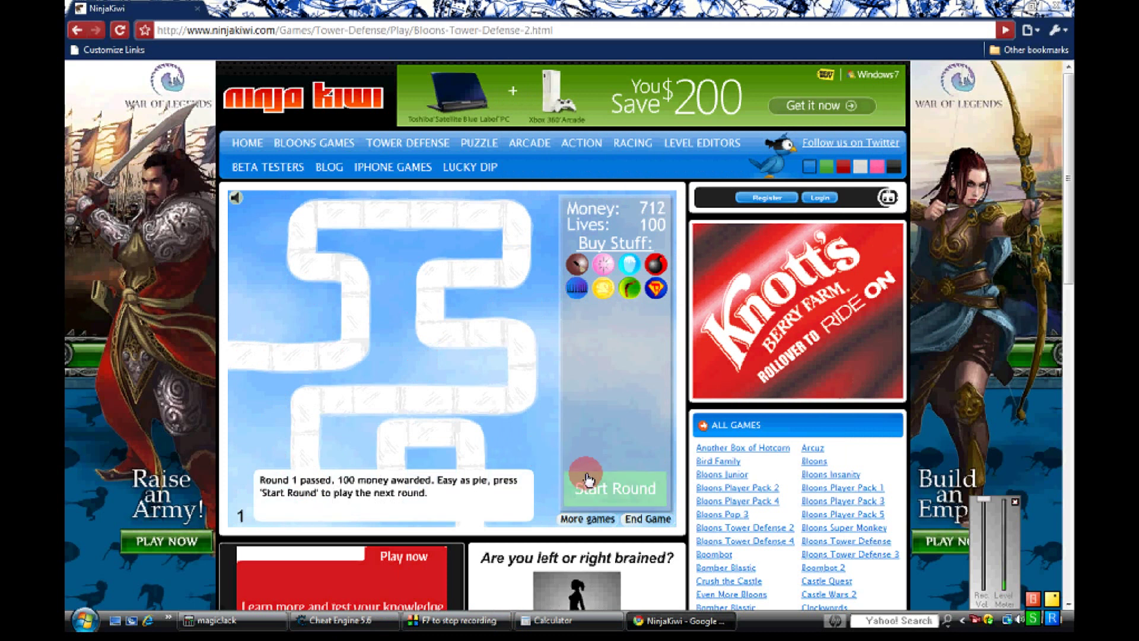
pyautogui.click(588, 477)
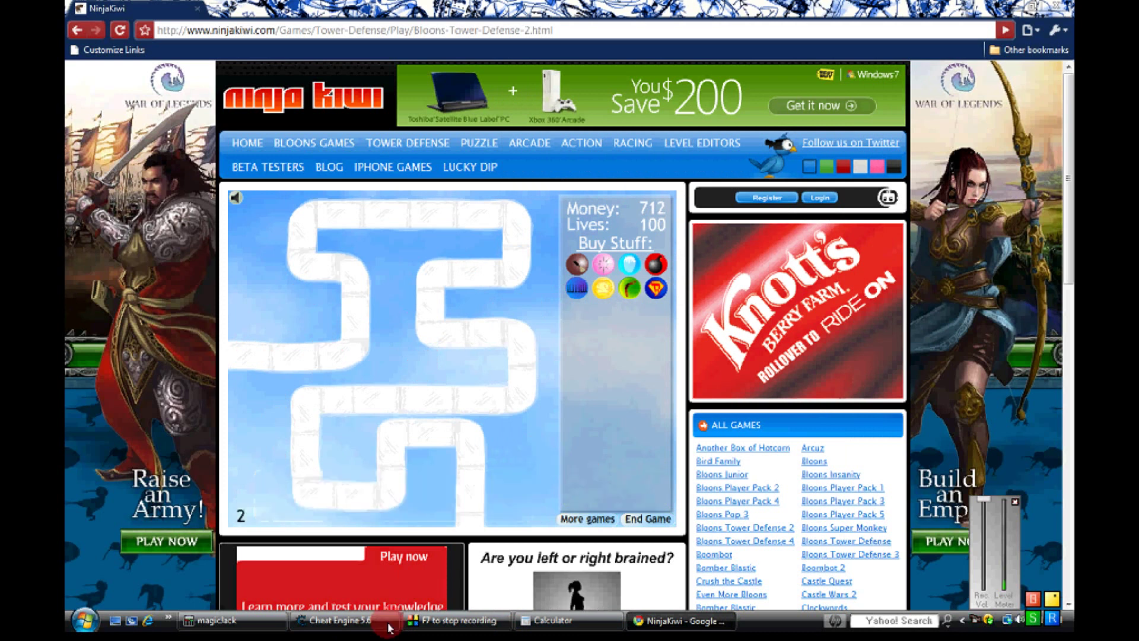
# - Next Scan for 16, narrowing results to the single address 00332260
pyautogui.click(369, 634)
pyautogui.click(678, 238)
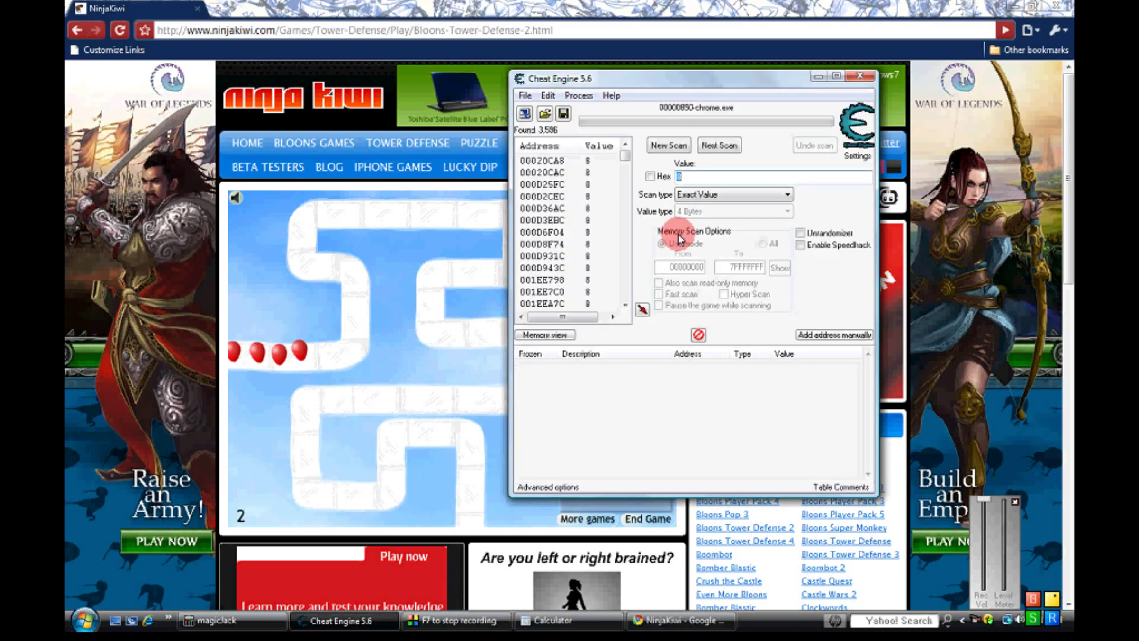
pyautogui.write('16')
pyautogui.click(719, 146)
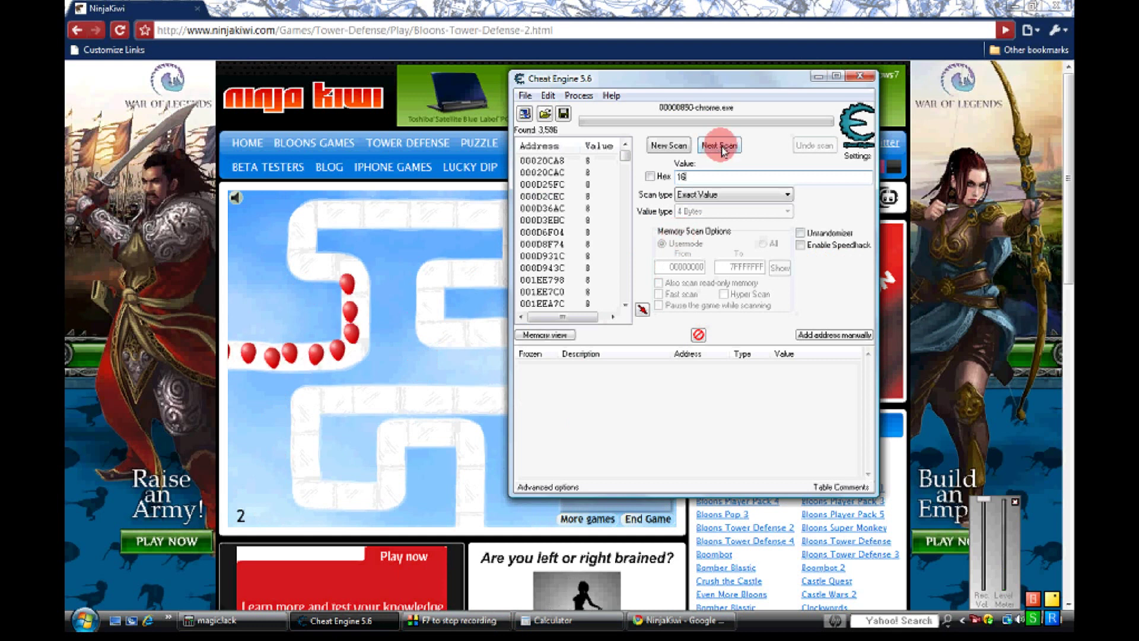
pyautogui.click(594, 164)
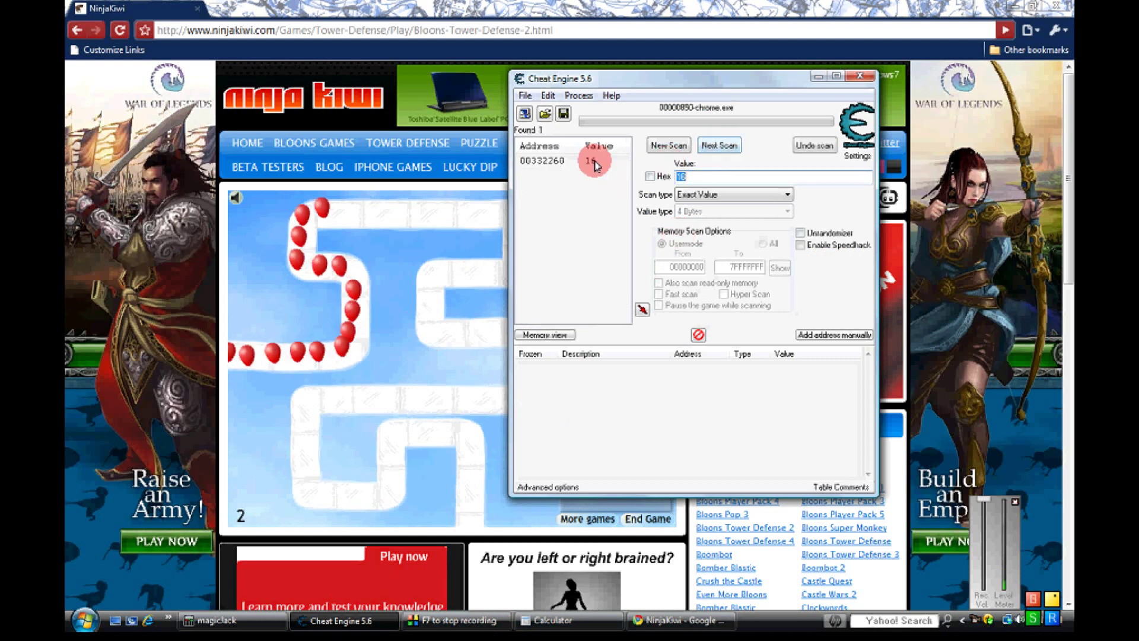
pyautogui.click(594, 164)
# - Buy and place three more sets of road spikes along the track to clear round 2
pyautogui.click(443, 267)
pyautogui.click(577, 288)
pyautogui.click(521, 258)
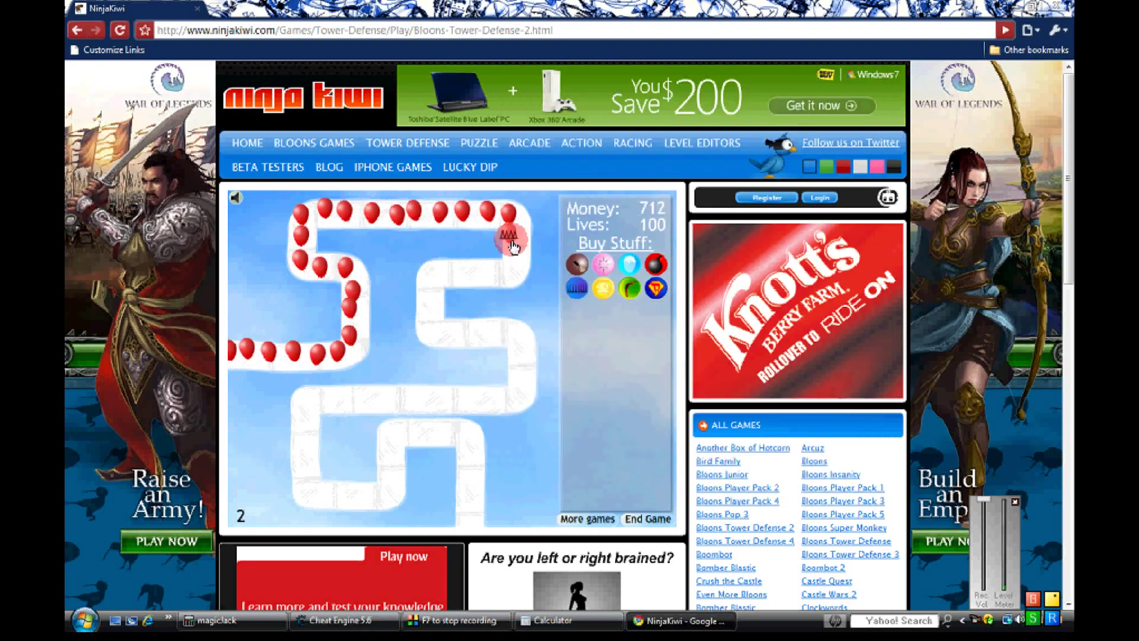
pyautogui.click(576, 288)
pyautogui.click(508, 260)
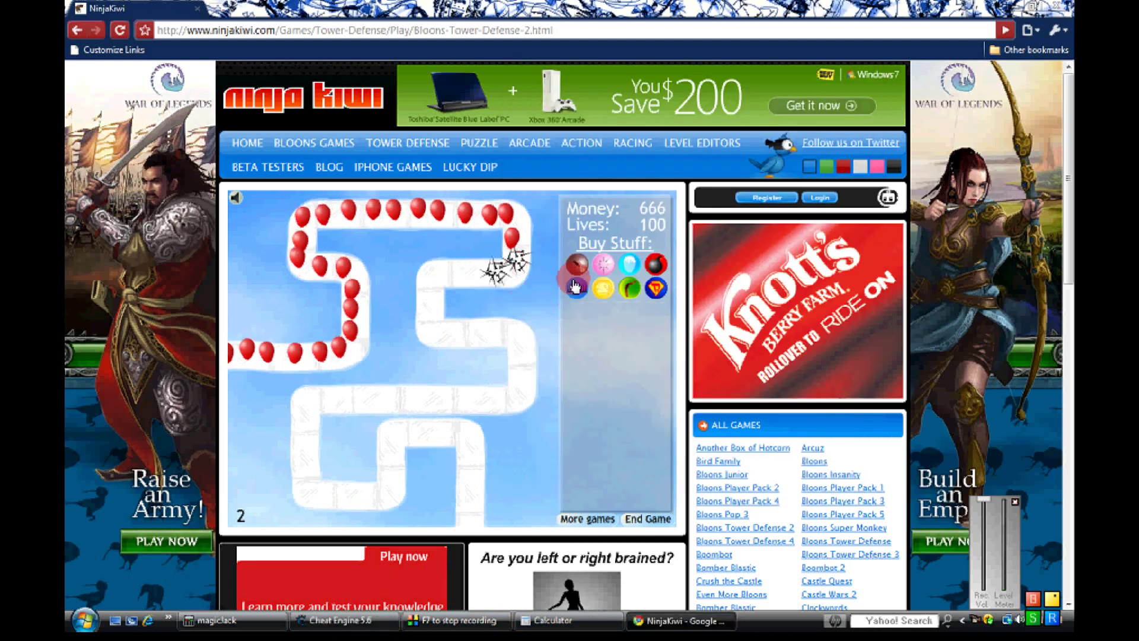
pyautogui.click(575, 286)
pyautogui.click(466, 276)
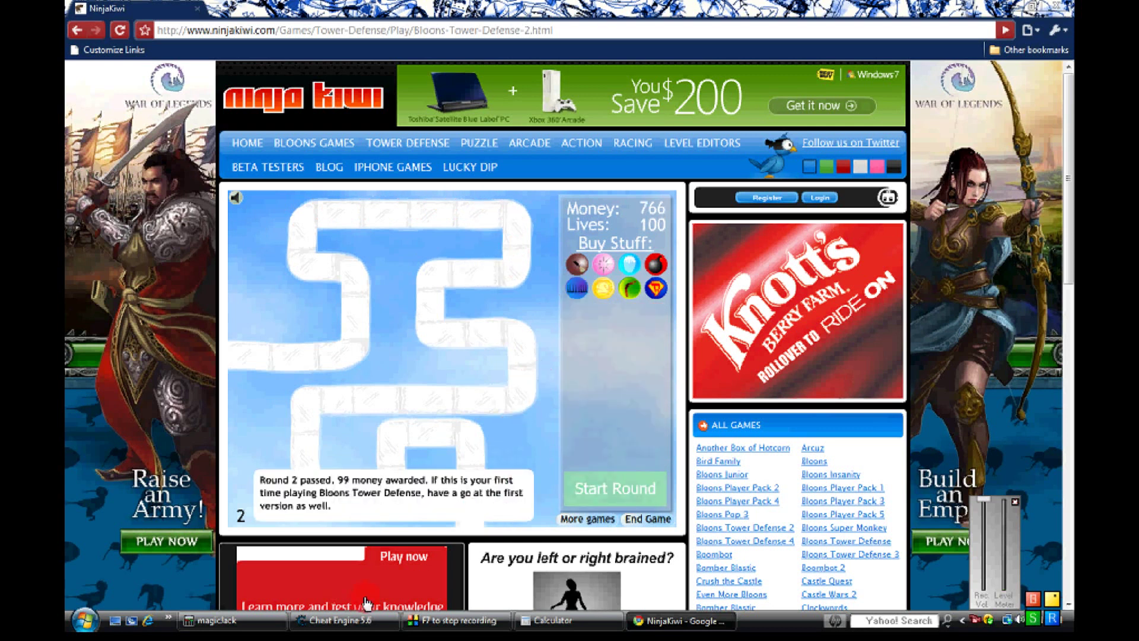
# - Start round 3 in the game and add found address 00332260, now reading 36, to the table
pyautogui.click(342, 626)
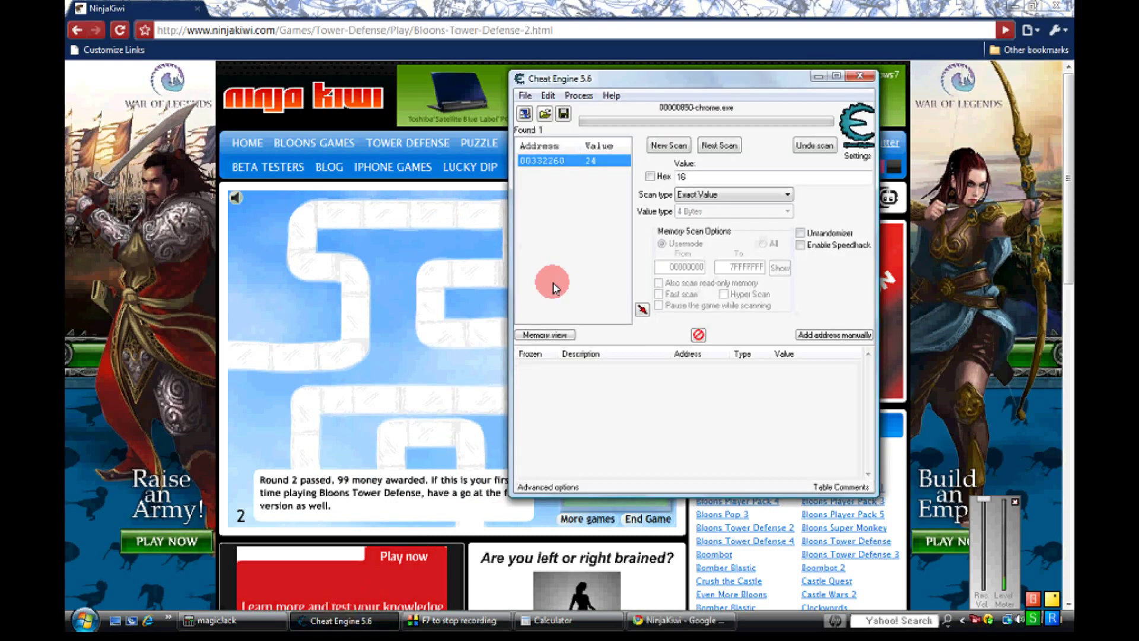
pyautogui.click(577, 170)
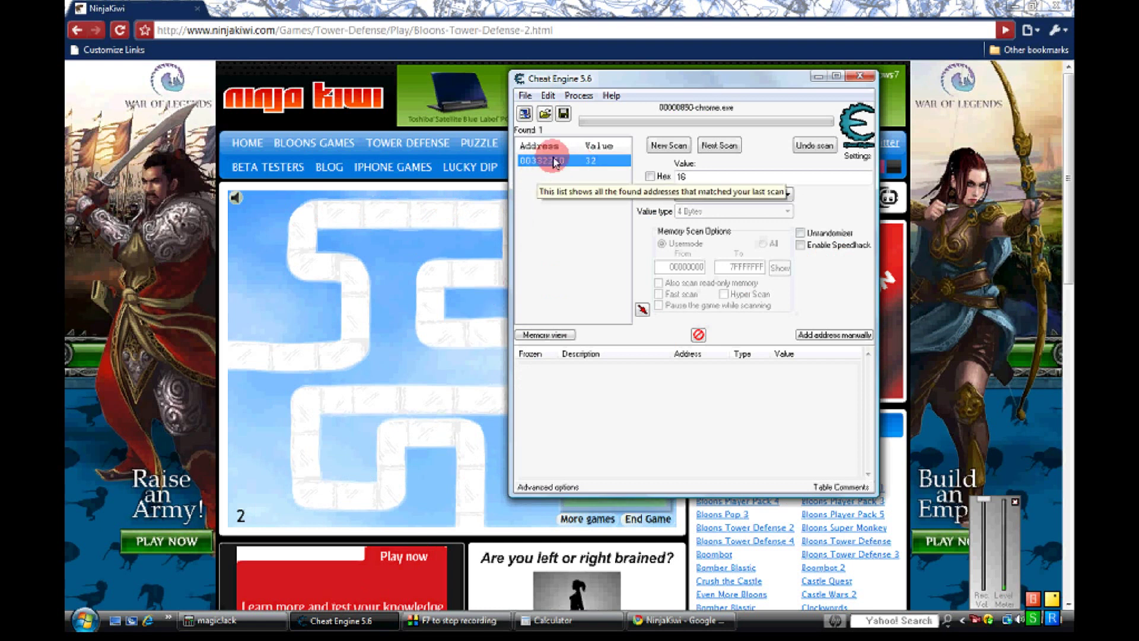
pyautogui.click(419, 365)
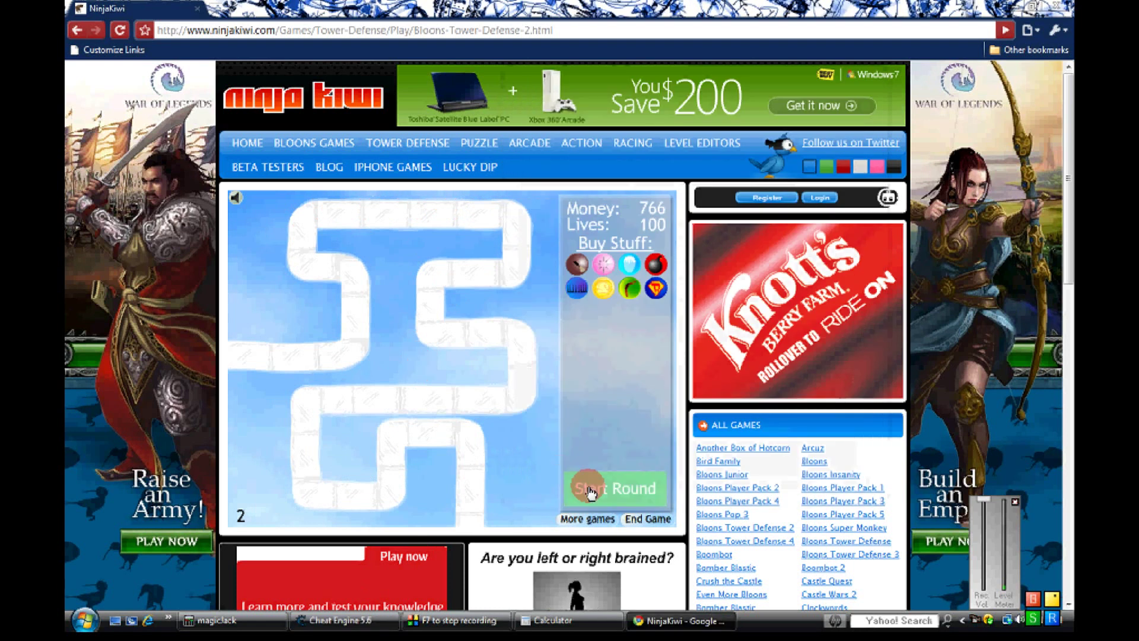
pyautogui.click(588, 492)
pyautogui.click(359, 615)
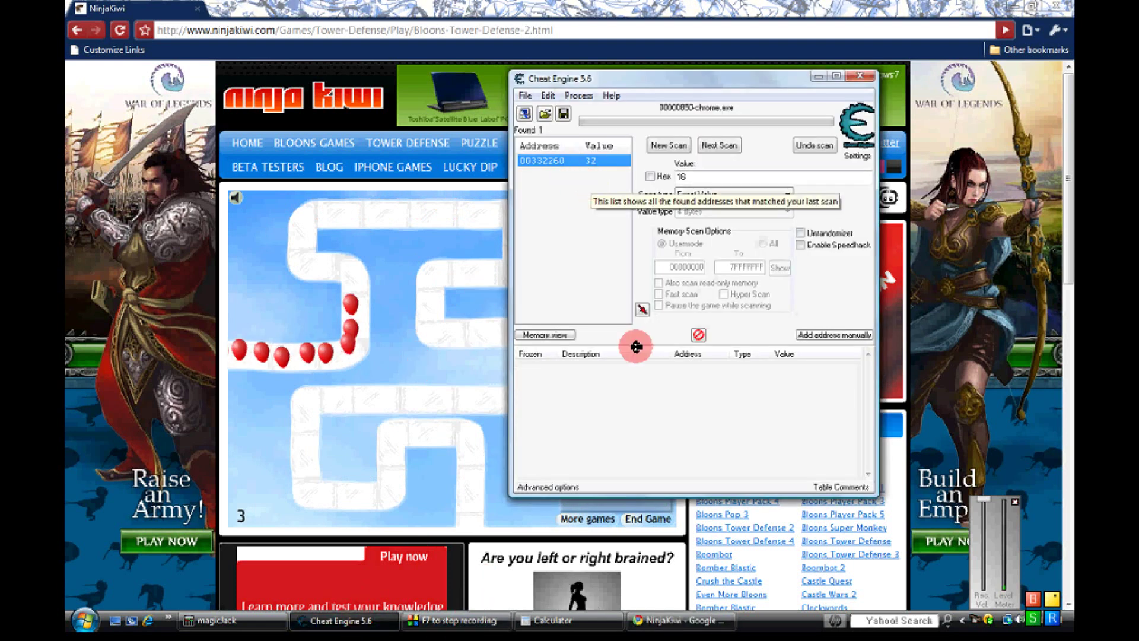
pyautogui.click(642, 309)
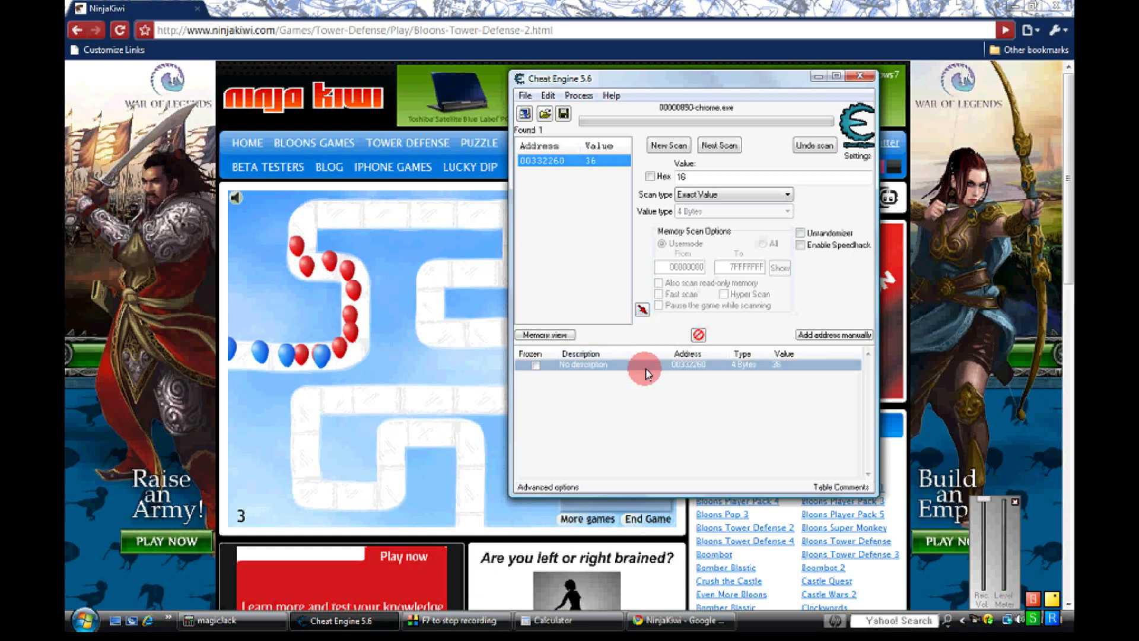
# - Change the saved address's value from 36 to 4000 via Change record > Value
pyautogui.rightClick(646, 365)
pyautogui.moveTo(697, 135)
pyautogui.click(869, 182)
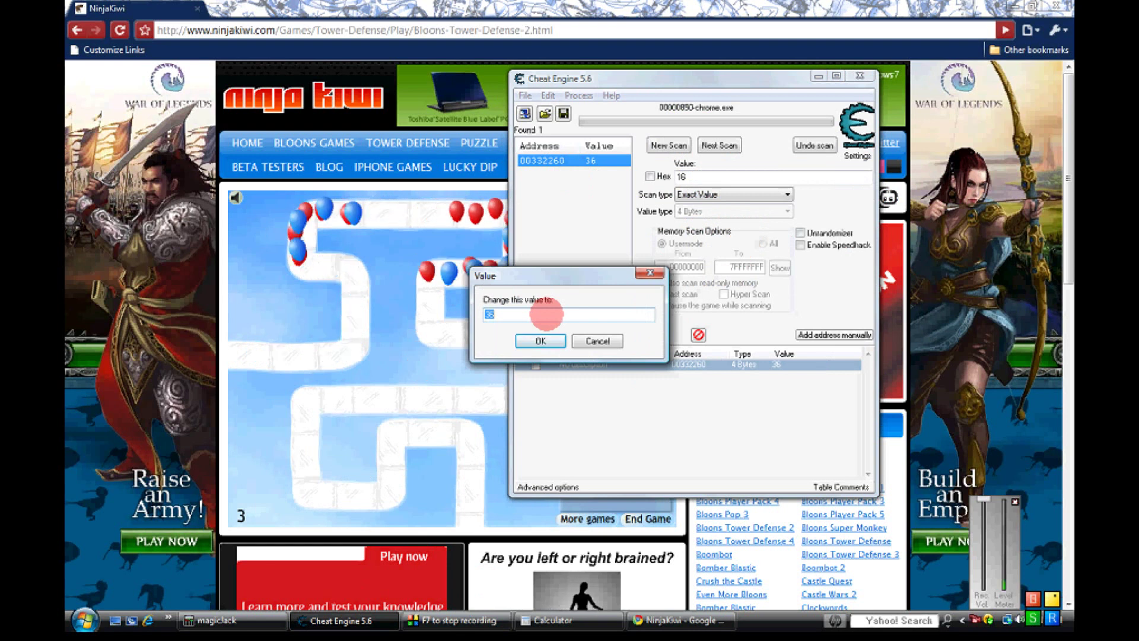
pyautogui.write('4000')
pyautogui.click(535, 341)
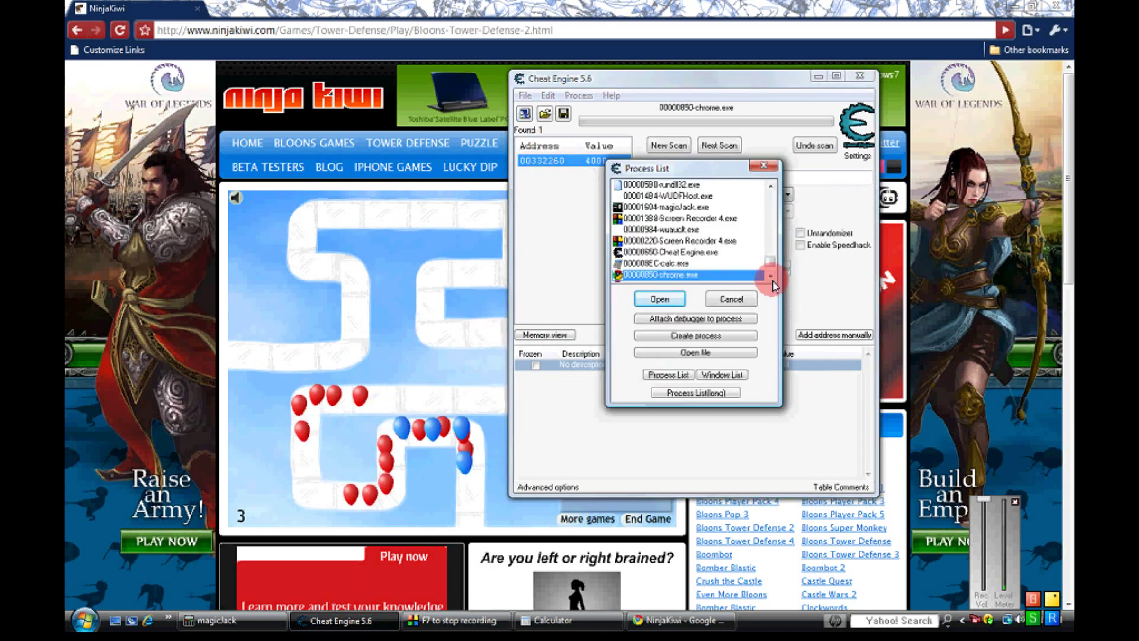
pyautogui.scroll(-2, 766, 278)
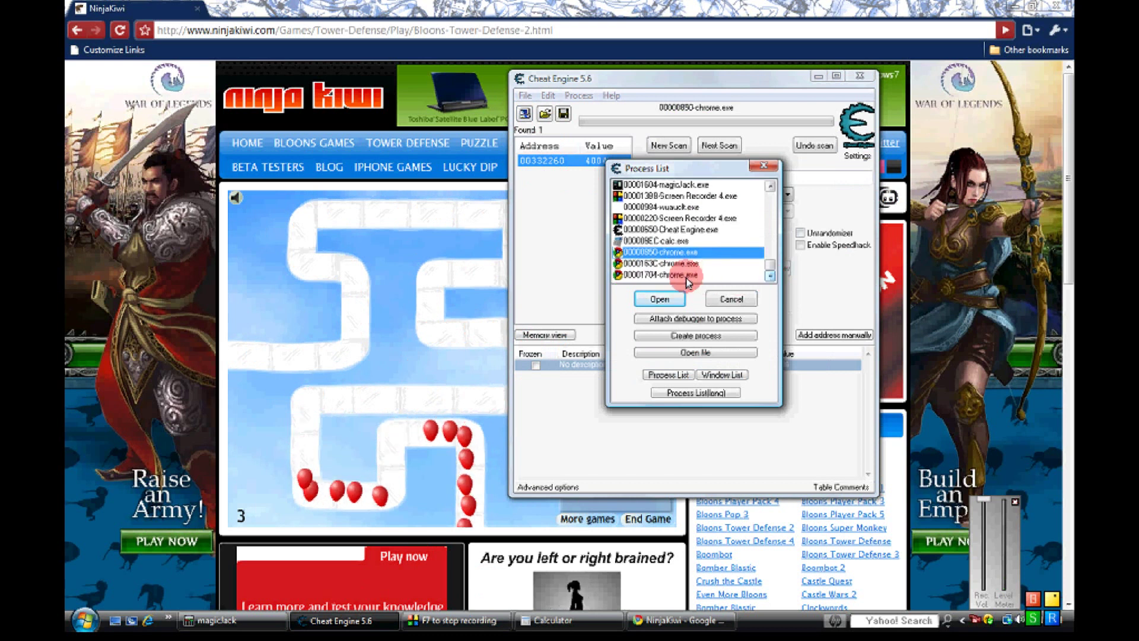
# - Attach to the 00001704 Chrome process, discard the old list, and first-scan for 16 (8,513 results)
pyautogui.click(676, 274)
pyautogui.click(663, 299)
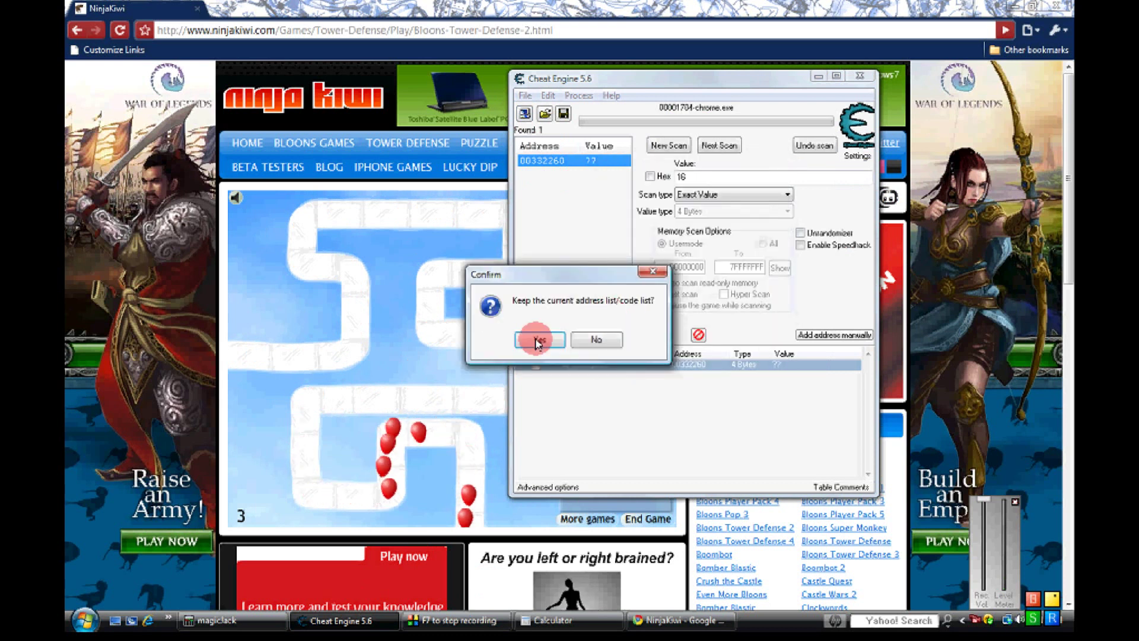
pyautogui.click(583, 340)
pyautogui.click(663, 146)
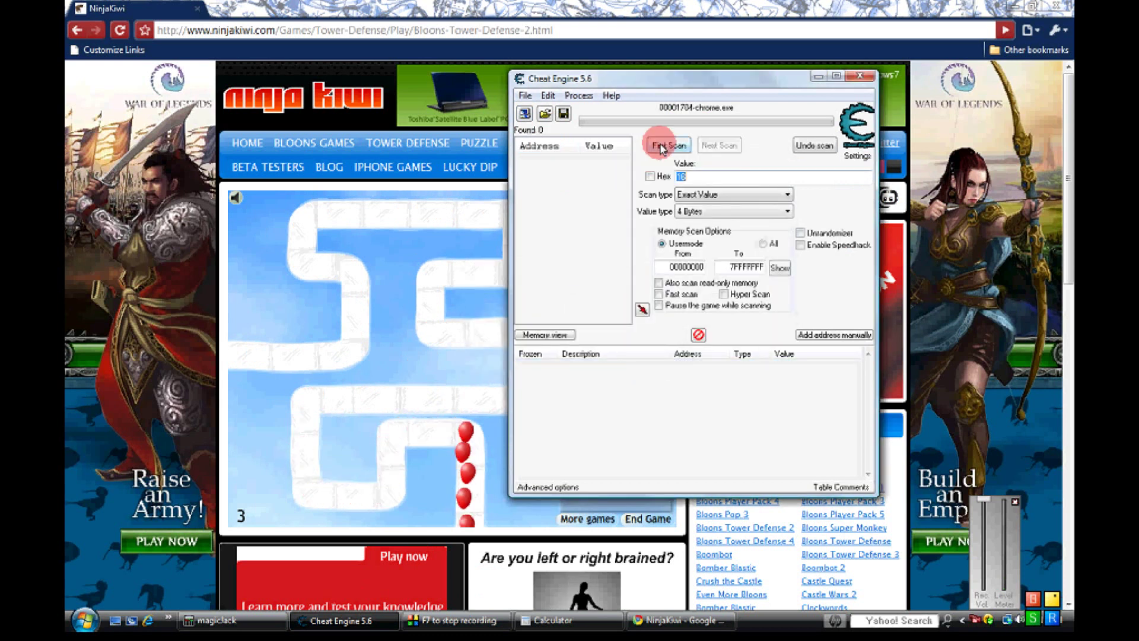
pyautogui.write('16')
pyautogui.click(665, 144)
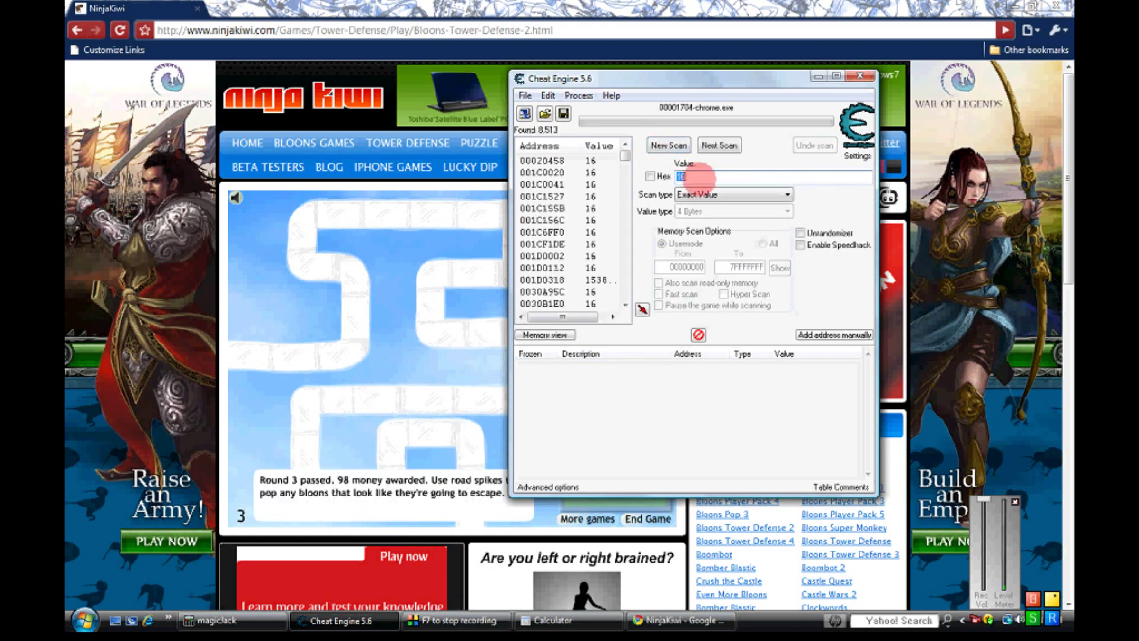
# - Run a fresh scan for 24, then start round 4 in the game
pyautogui.click(667, 146)
pyautogui.click(660, 147)
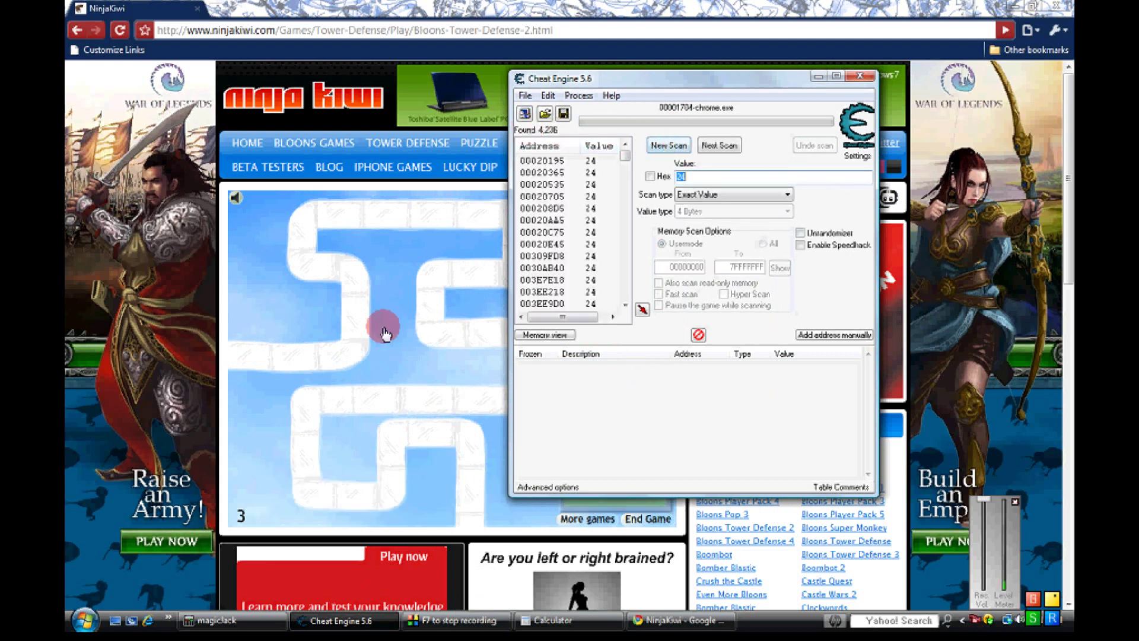
pyautogui.click(384, 333)
pyautogui.click(610, 483)
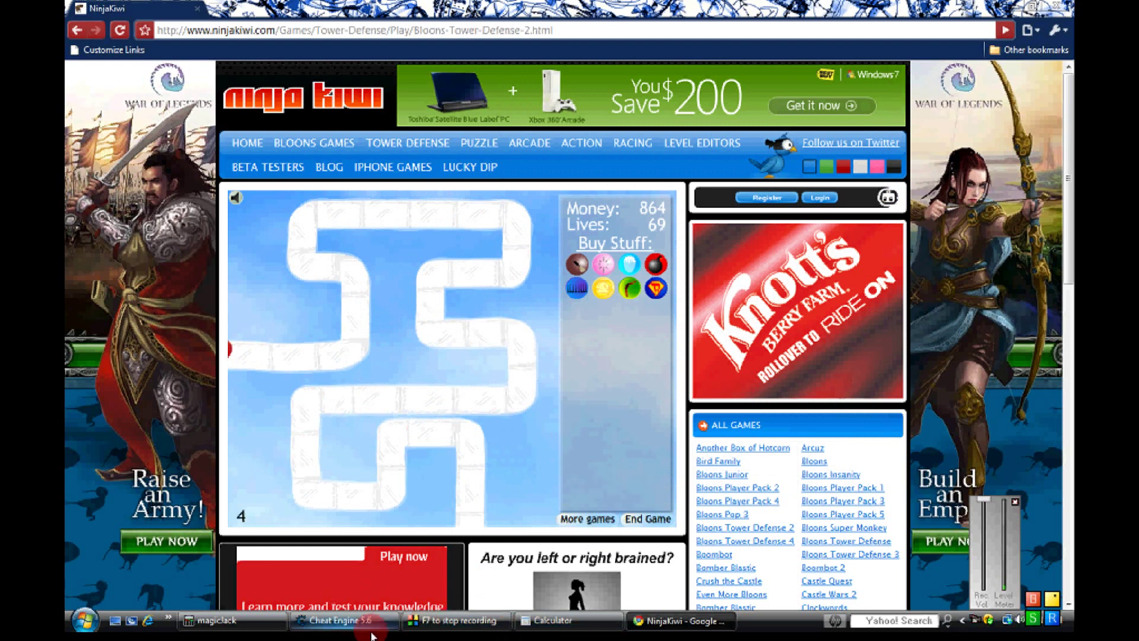
# - Next-scan for 32, narrowing the results to the single address 02366C40
pyautogui.hotkey('alt', 'Tab')
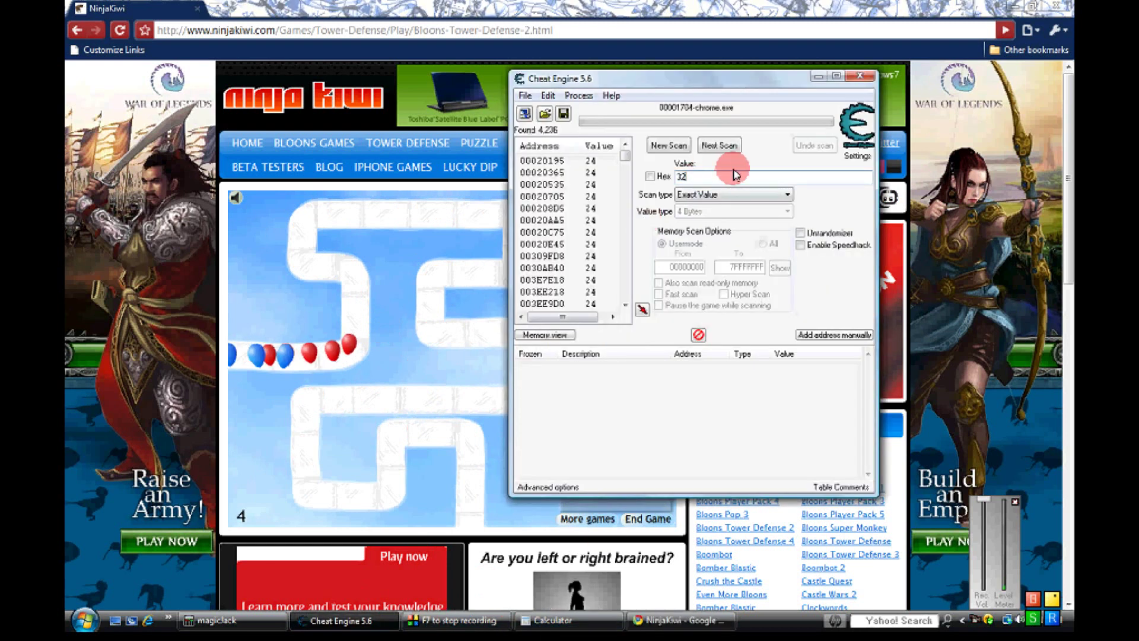
pyautogui.click(727, 146)
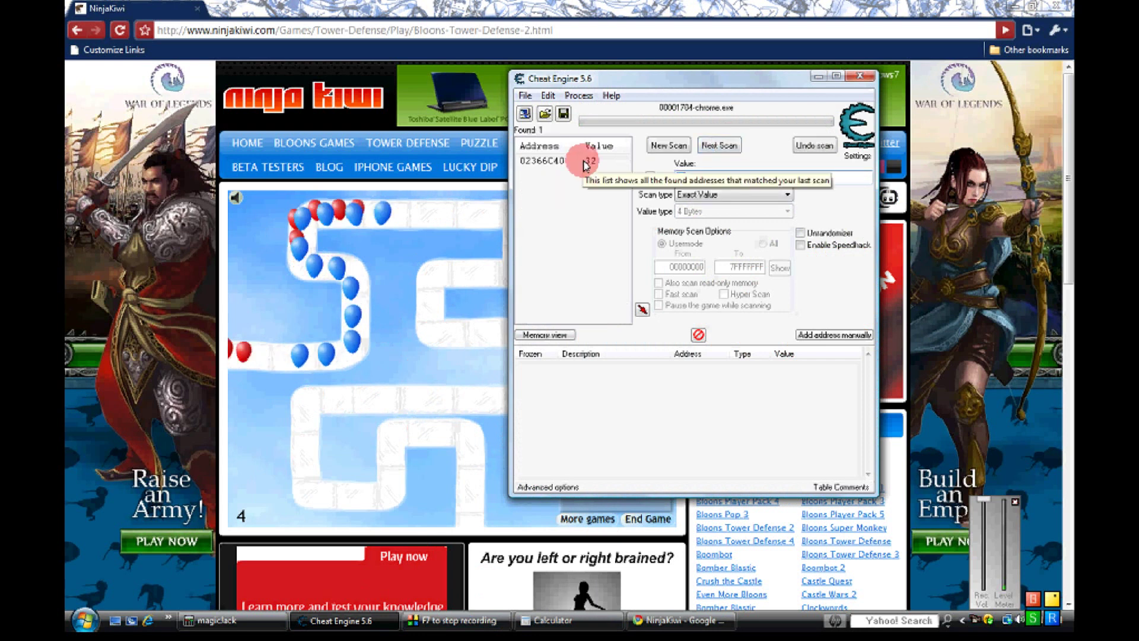
pyautogui.click(471, 258)
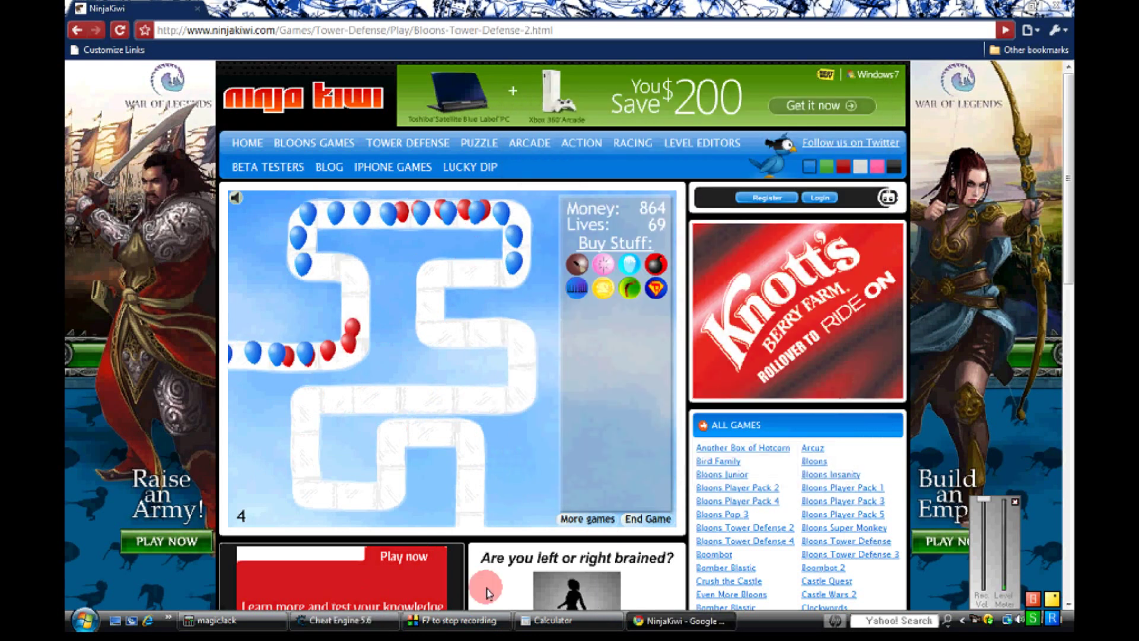
pyautogui.click(321, 623)
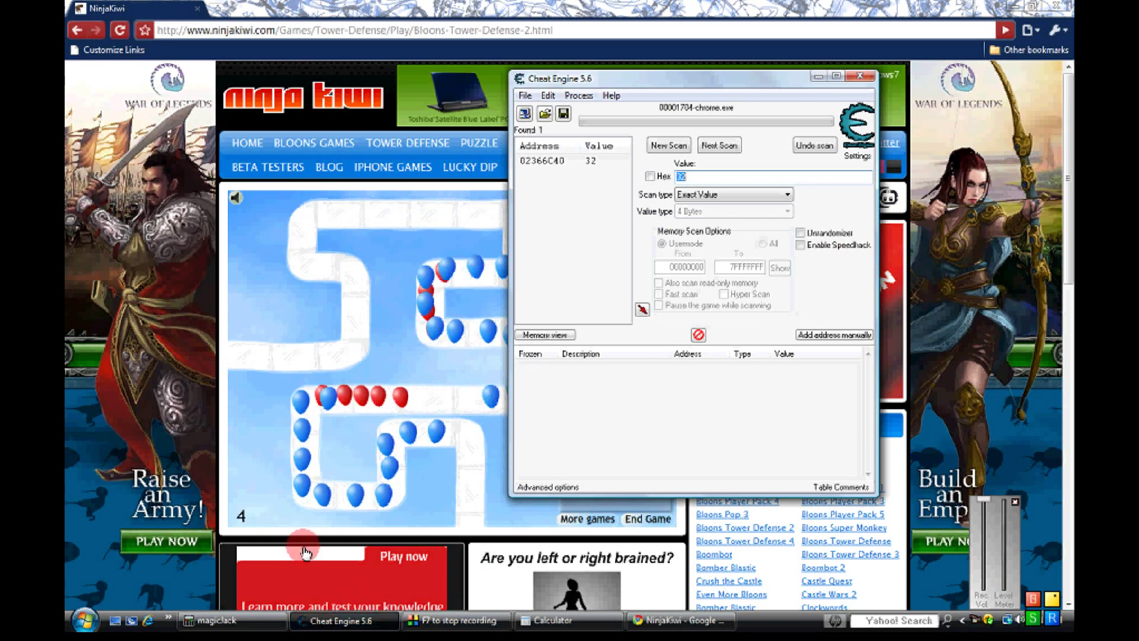
# - Add address 02366C40 to the address table and watch the round play out
pyautogui.click(570, 160)
pyautogui.click(642, 308)
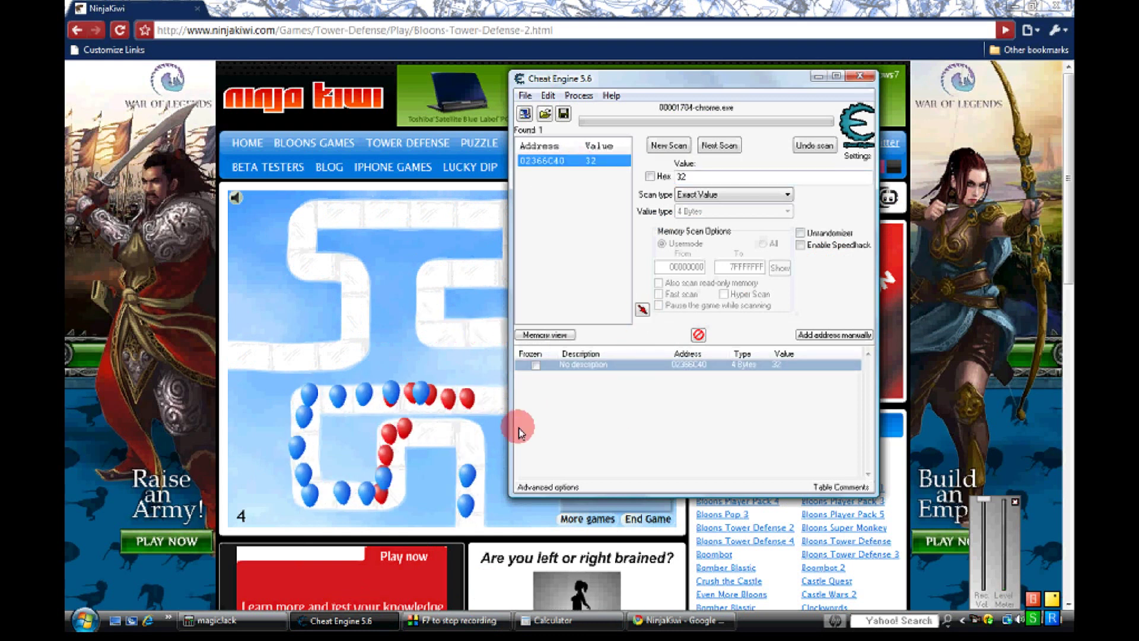
pyautogui.click(467, 376)
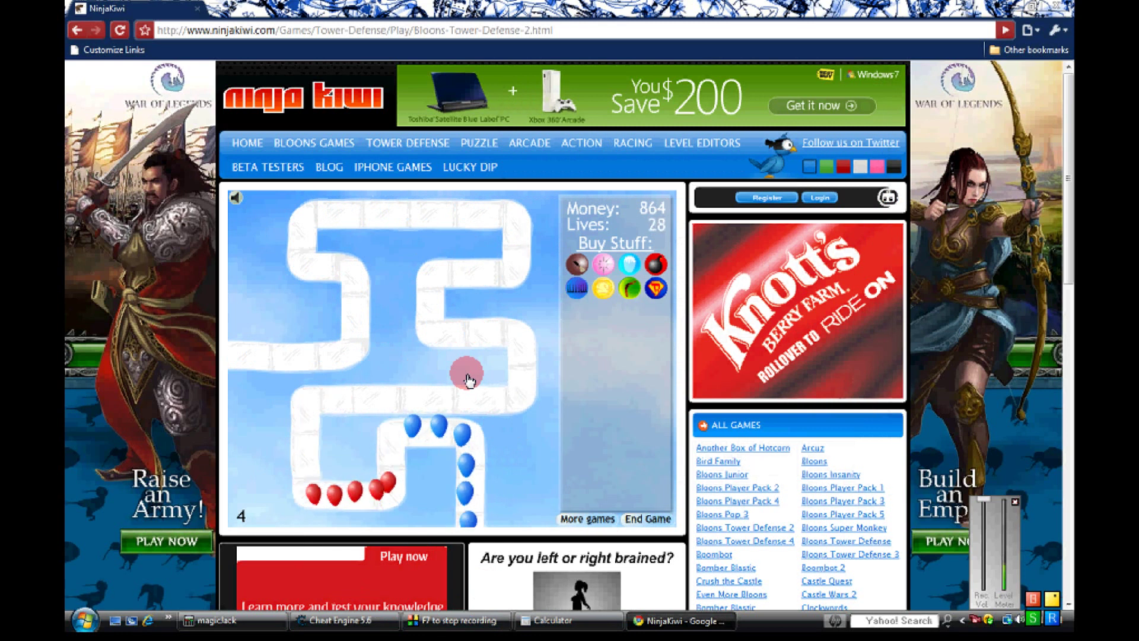
pyautogui.click(341, 620)
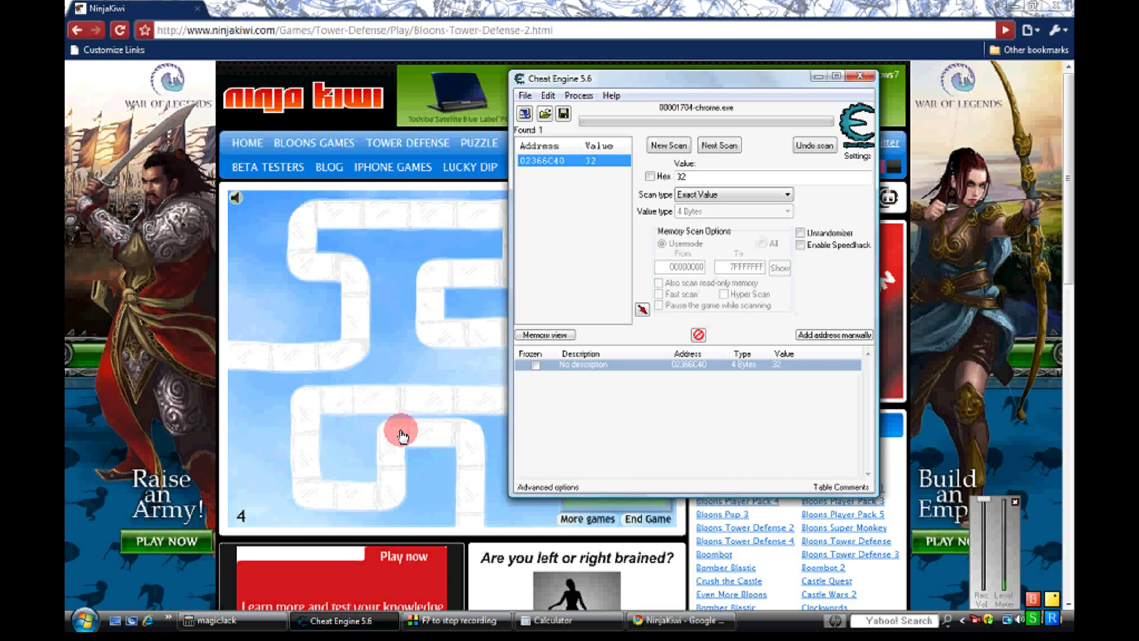
# - Start round 5, then change the saved address's value from 40 to 400
pyautogui.click(401, 433)
pyautogui.click(589, 487)
pyautogui.click(383, 622)
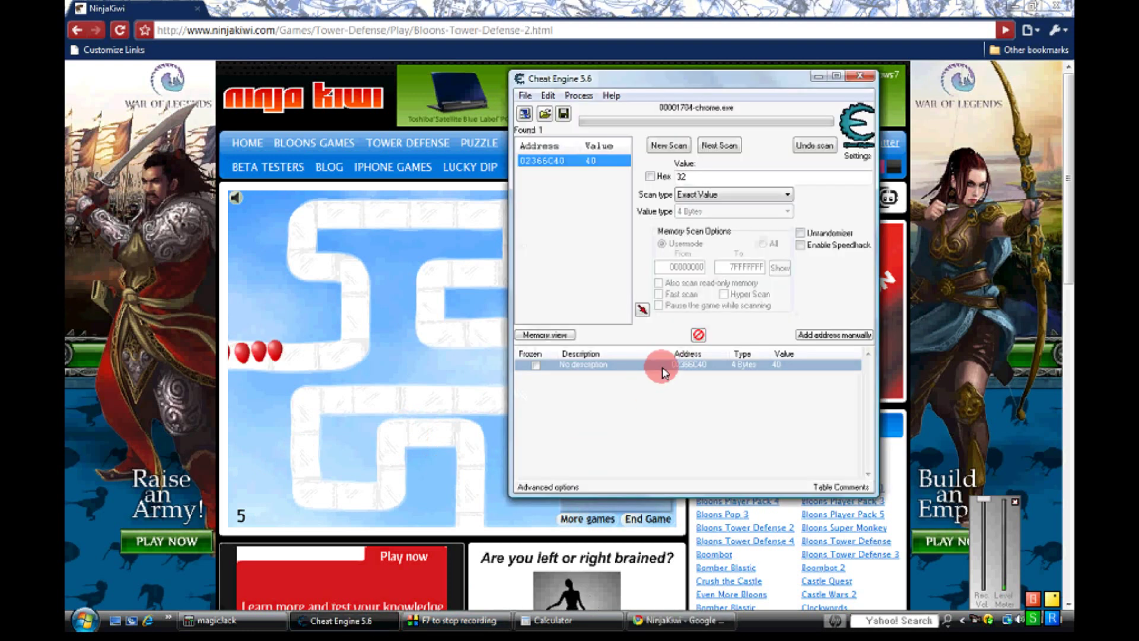
pyautogui.rightClick(663, 365)
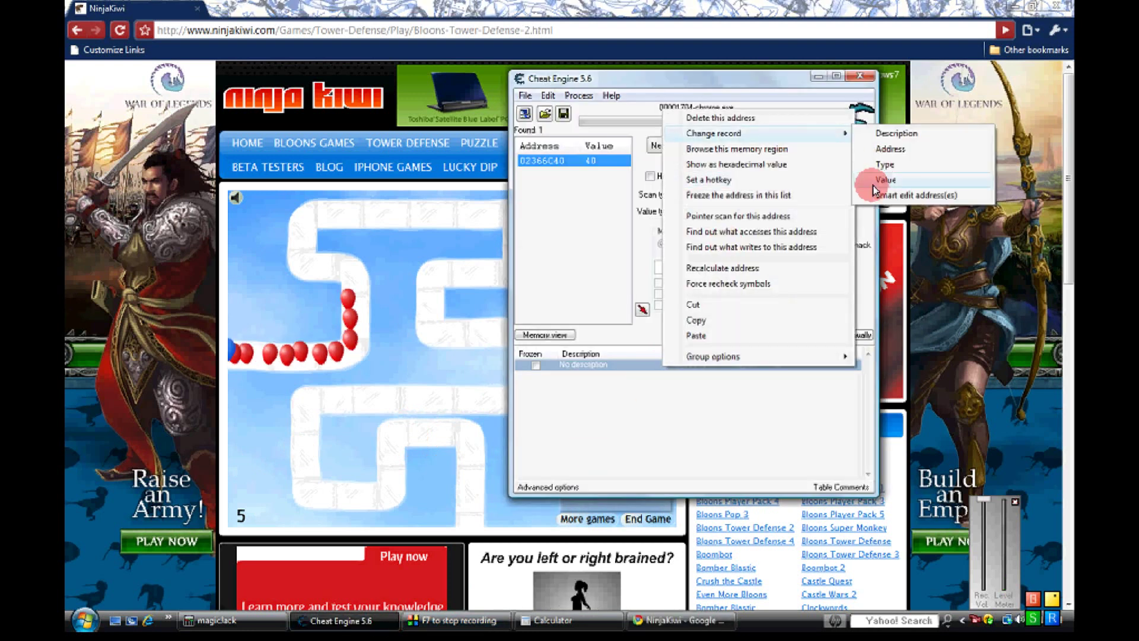
pyautogui.click(879, 178)
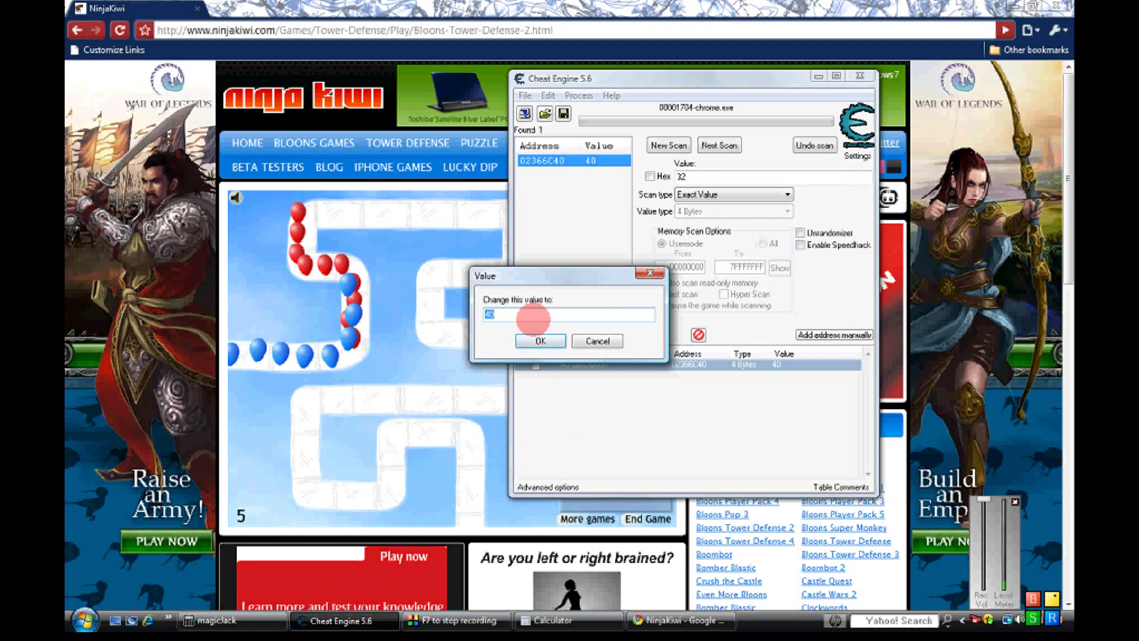
pyautogui.write('400')
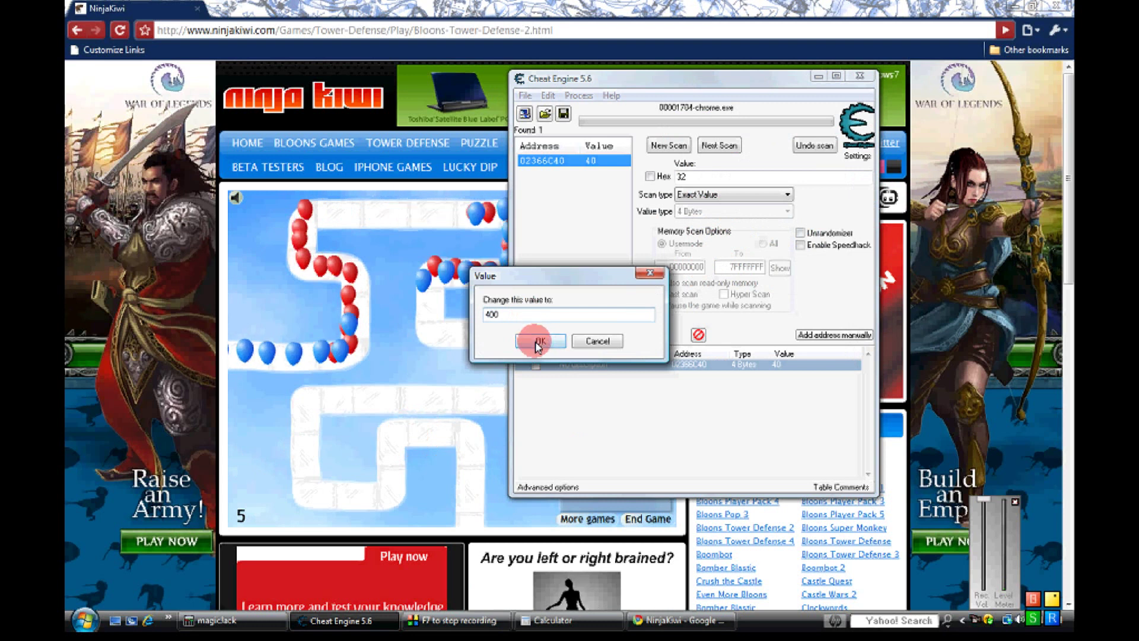
pyautogui.click(534, 340)
# - Place road spikes and a Dart Monkey on the track and buy the monkey's upgrades
pyautogui.click(389, 438)
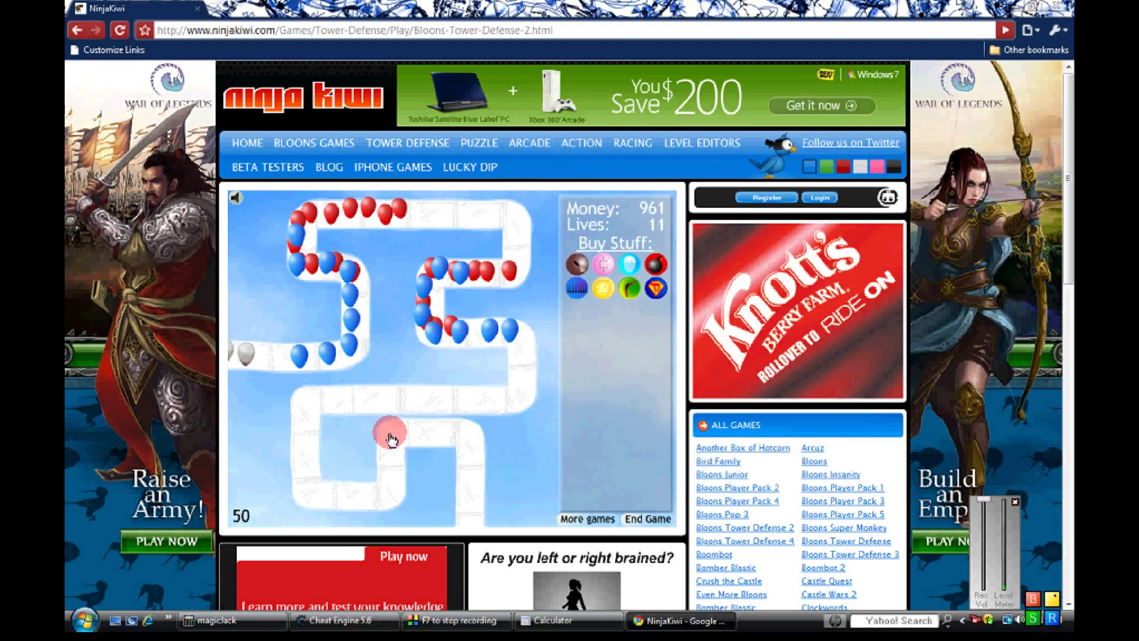
pyautogui.click(576, 292)
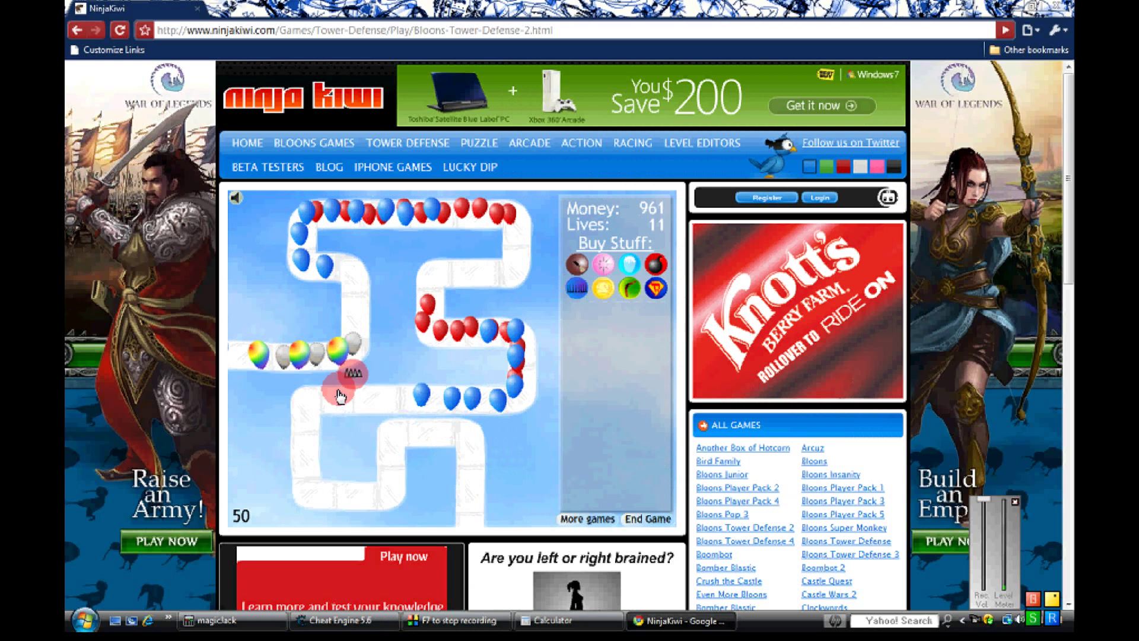
pyautogui.click(345, 391)
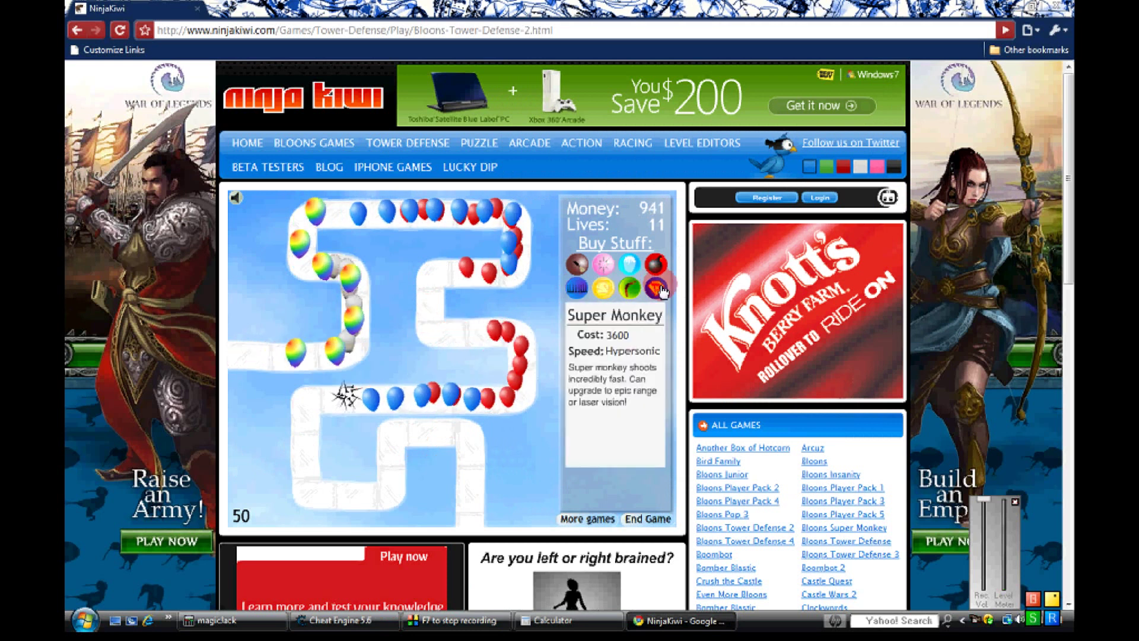
pyautogui.moveTo(577, 265)
pyautogui.click(575, 277)
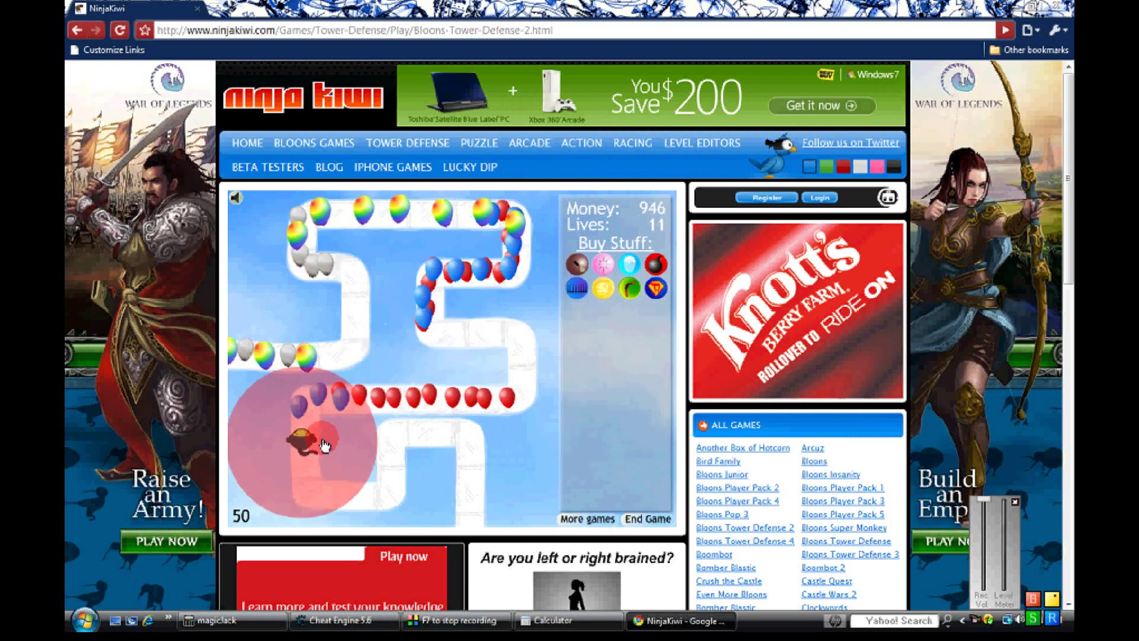
pyautogui.click(347, 447)
pyautogui.click(590, 391)
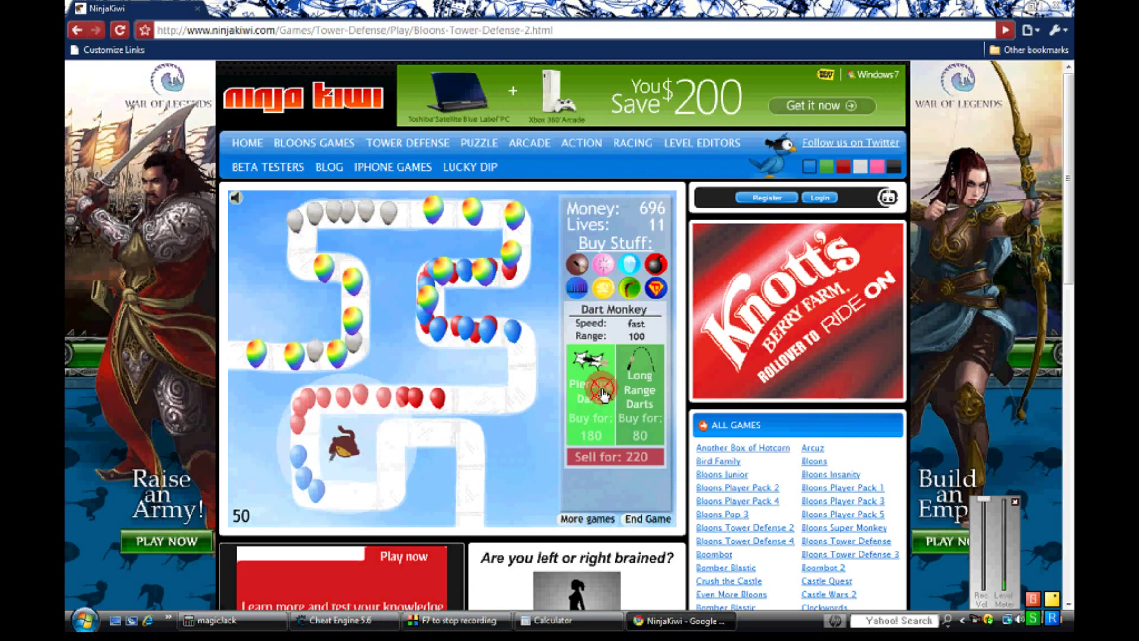
pyautogui.click(646, 392)
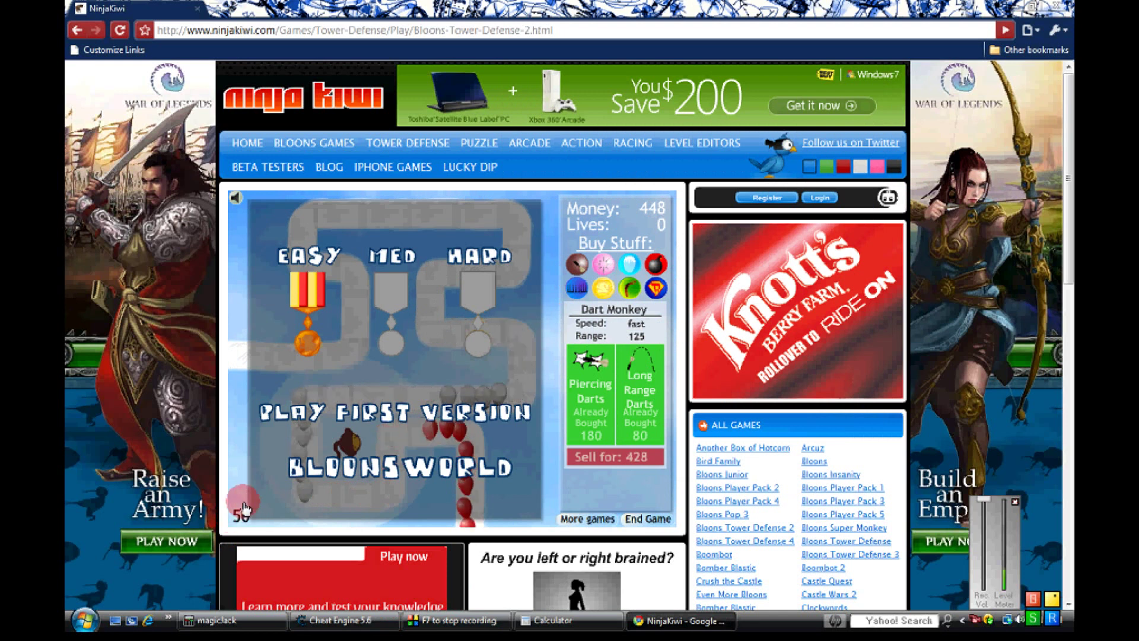
# - Start a fresh game and change address 02366C40's value to 4000, making the round read 500
pyautogui.click(309, 296)
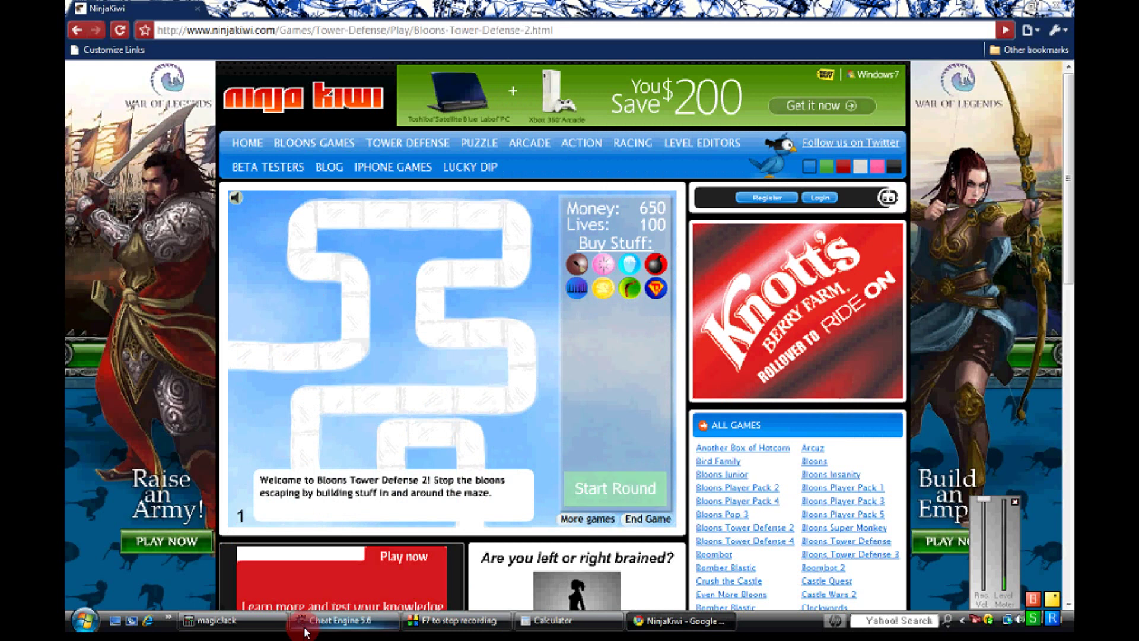
pyautogui.click(338, 619)
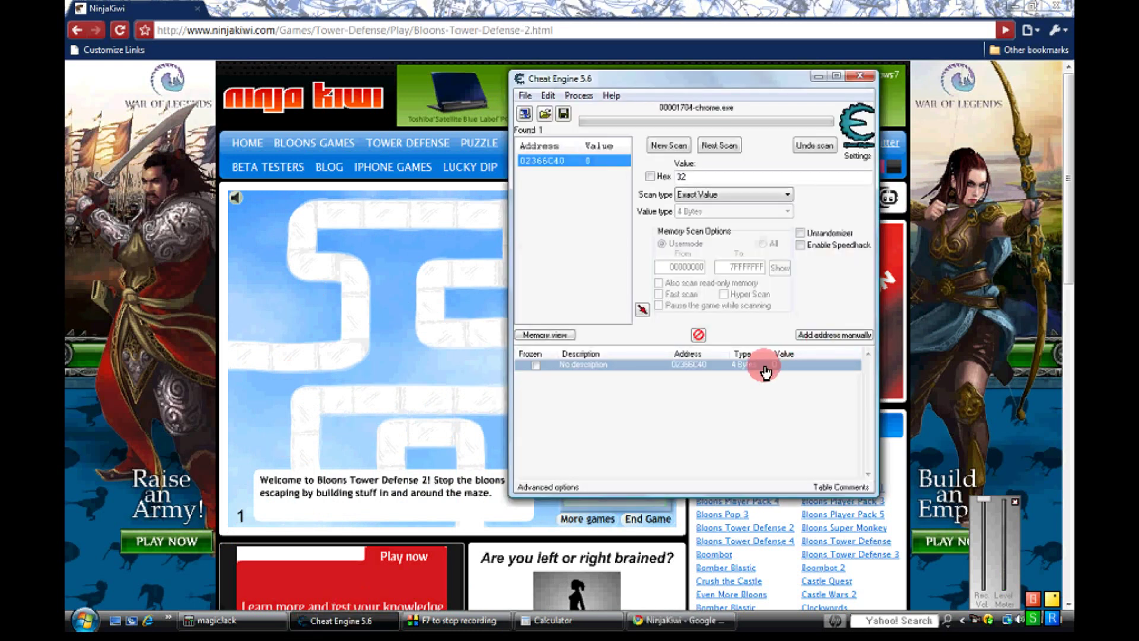
pyautogui.rightClick(739, 367)
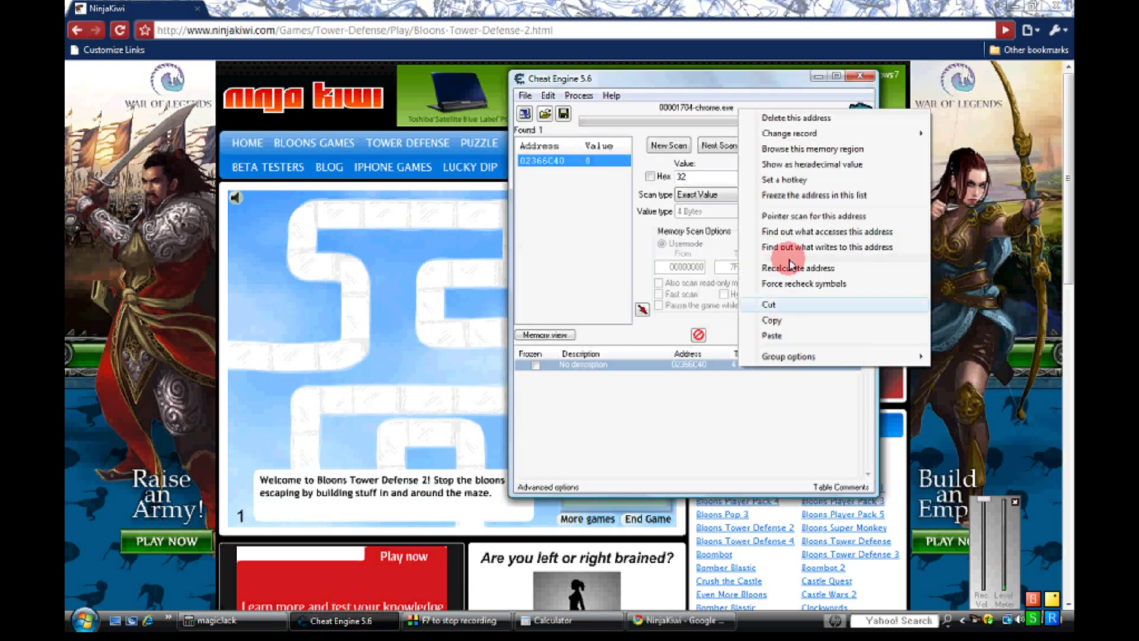
pyautogui.moveTo(789, 133)
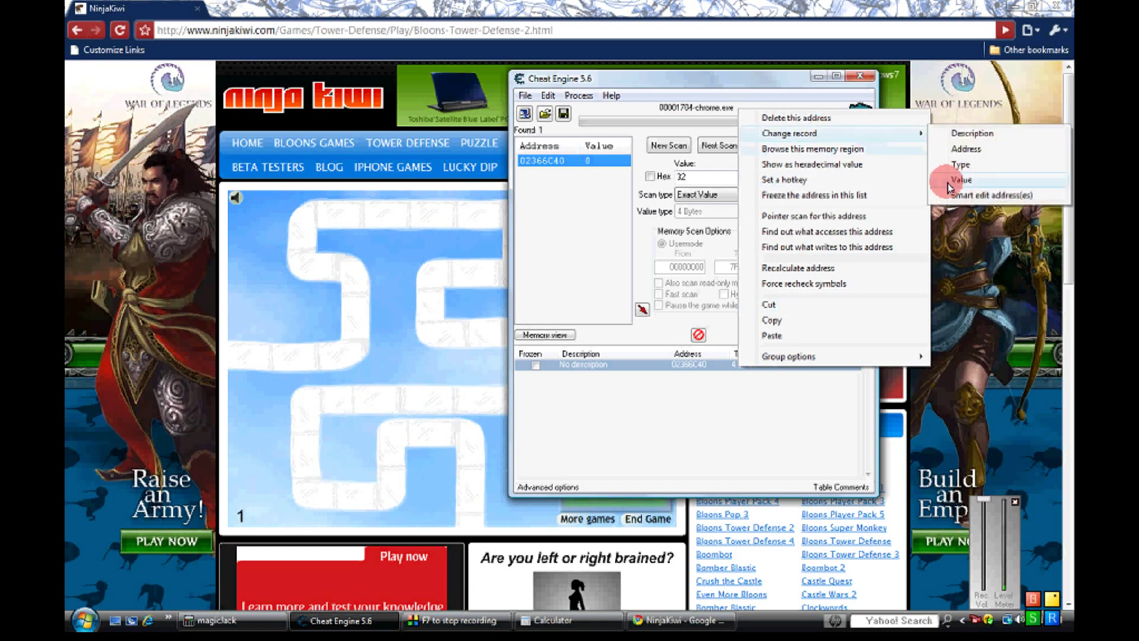
pyautogui.click(948, 183)
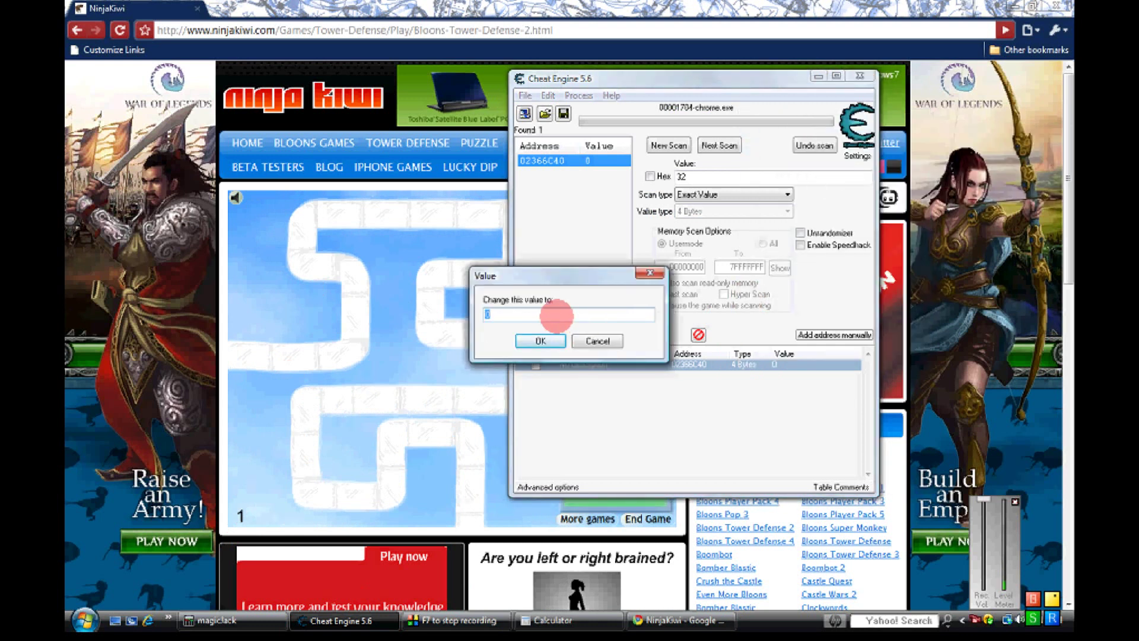
pyautogui.write('400')
pyautogui.write('0')
pyautogui.click(543, 343)
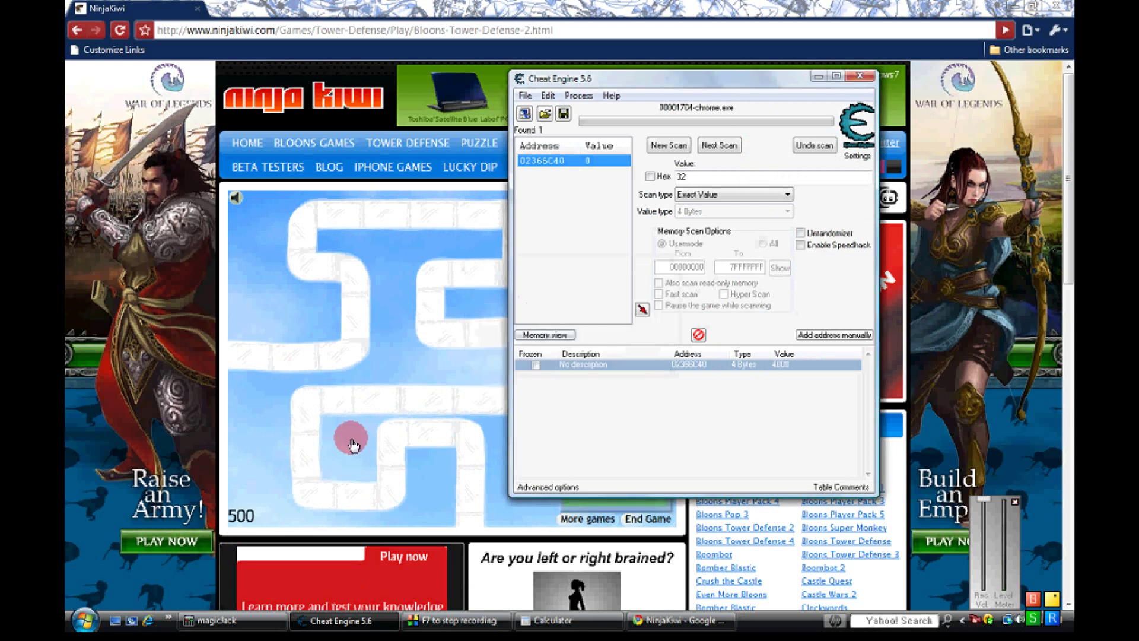
pyautogui.click(258, 486)
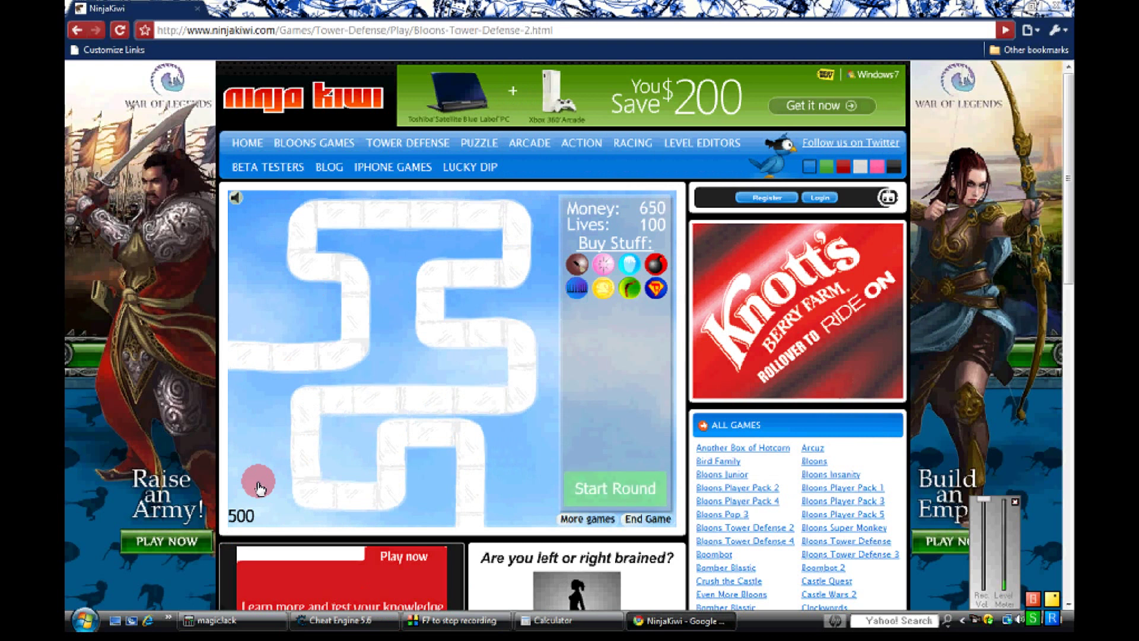
# - Start round 501 and browse the Dart Monkey and Tack Shooter in the shop
pyautogui.click(595, 493)
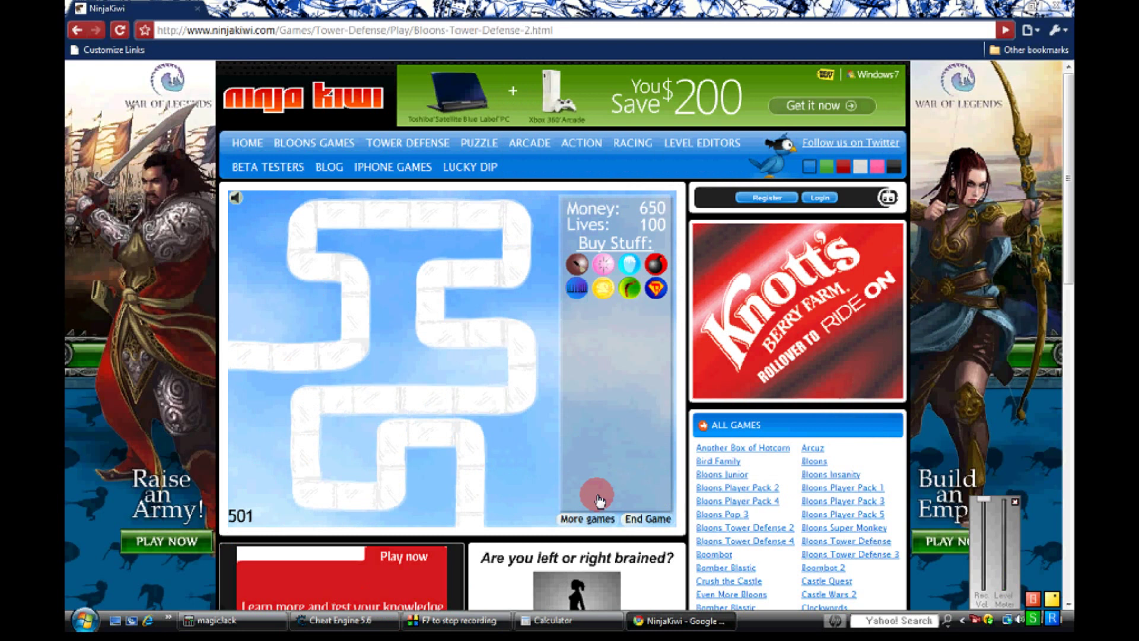
pyautogui.click(578, 265)
pyautogui.moveTo(603, 265)
pyautogui.click(612, 273)
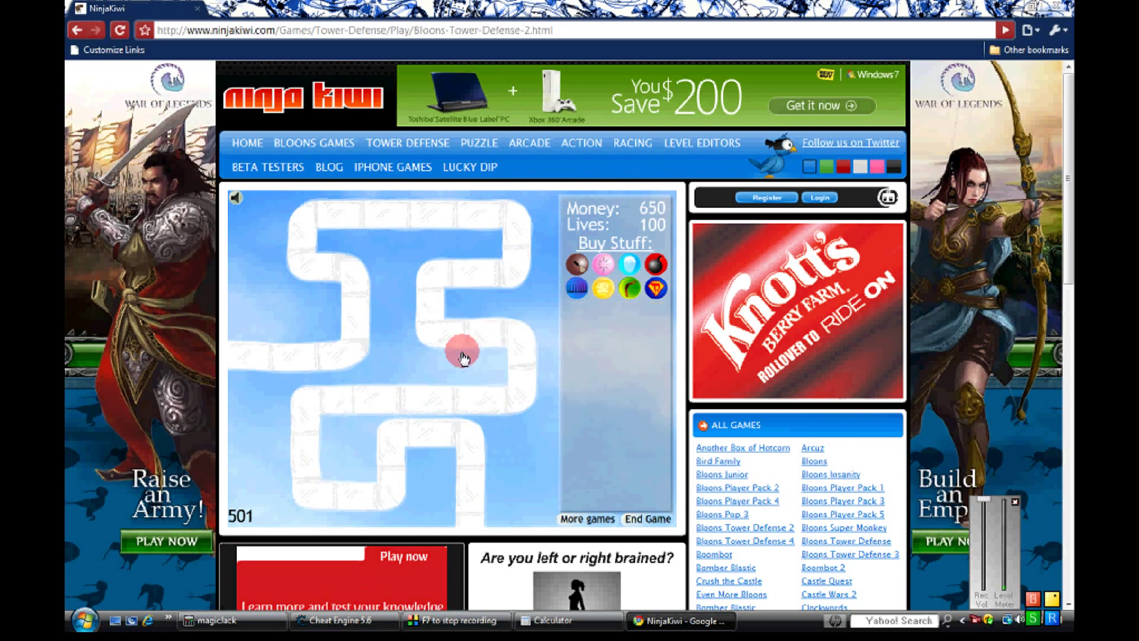